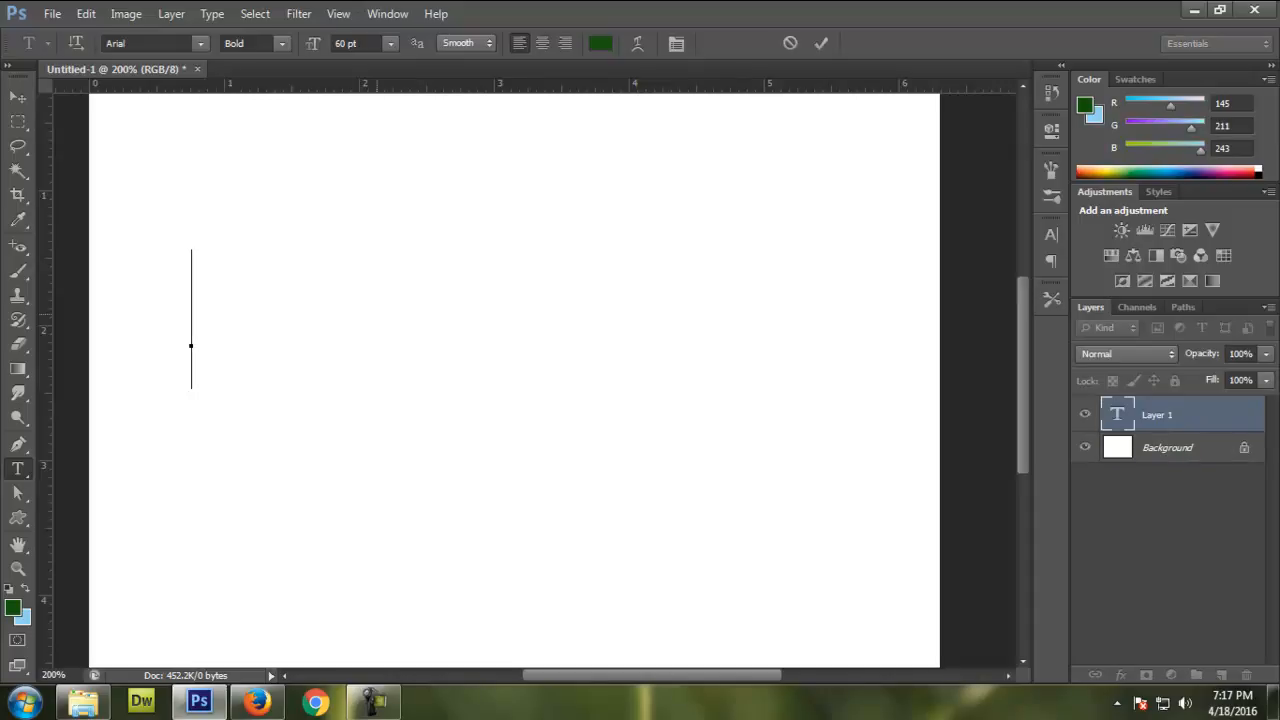
type("Dhaka")
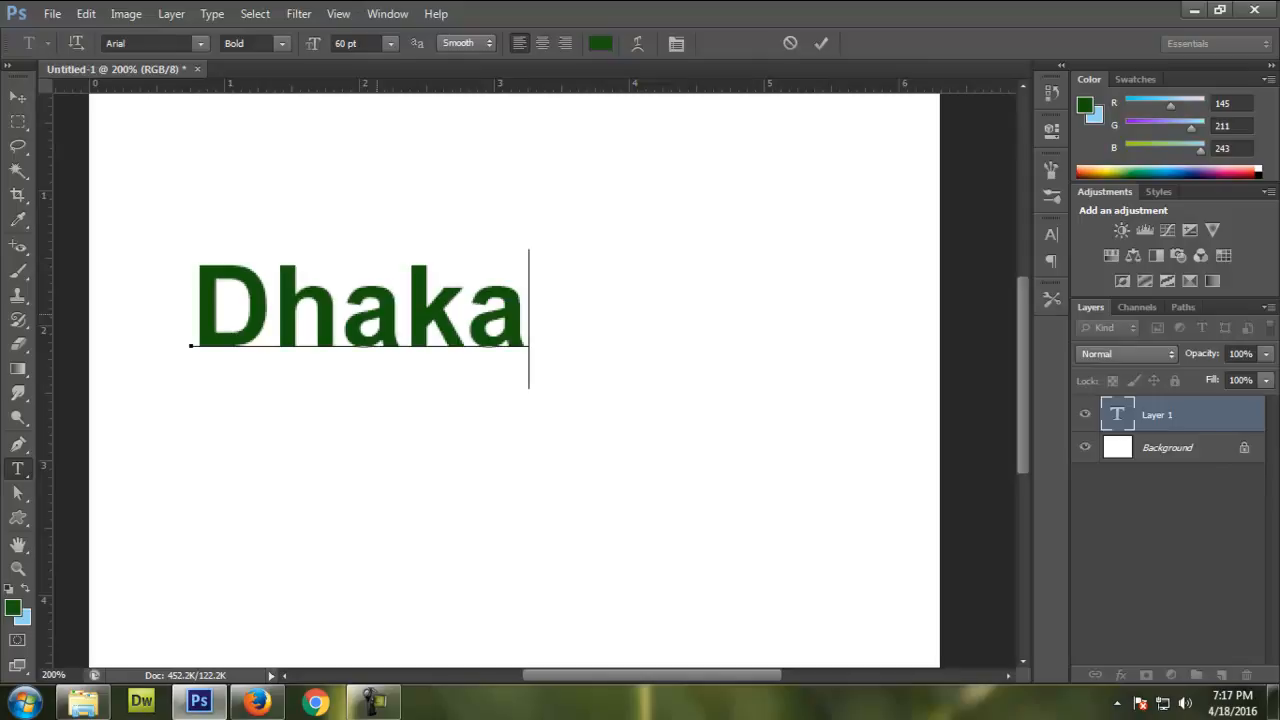
key("Left")
key("Delete")
key("Left")
key("Home")
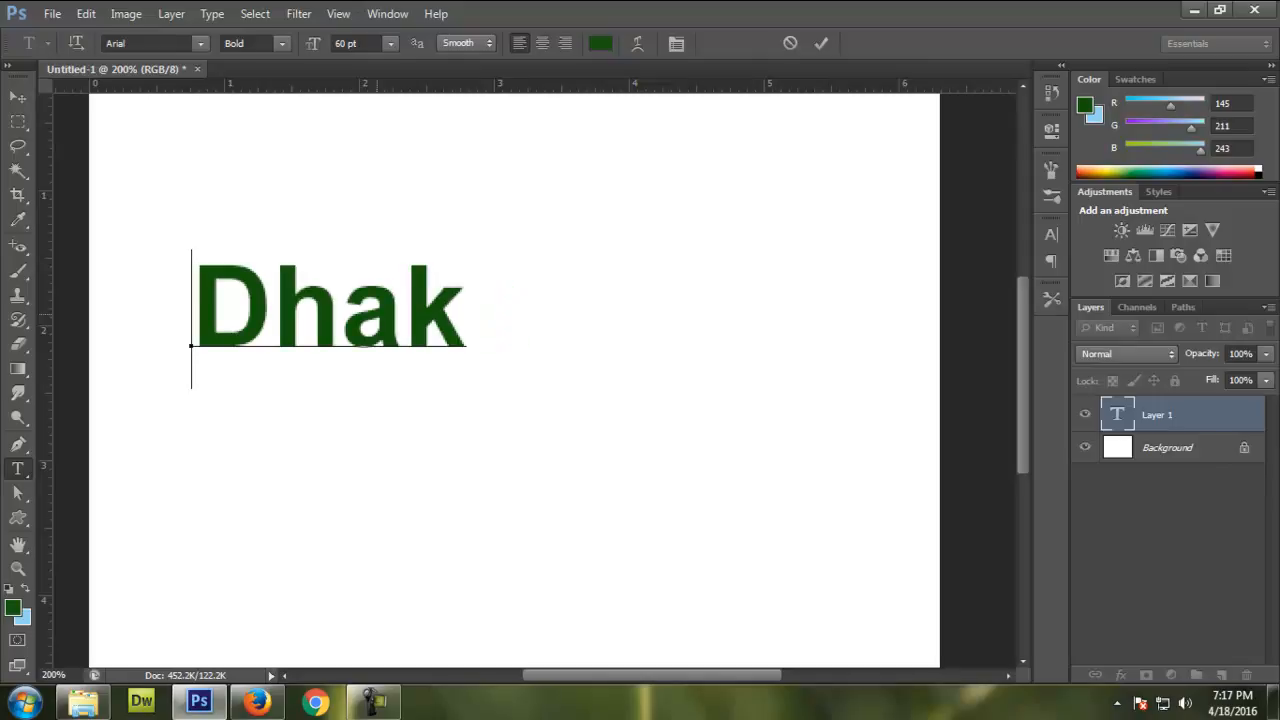
key("Delete")
key("Delete")
key("Delete")
key("Delete")
Enter the word Bangladesh as the text layer's content and commit it.
type("B")
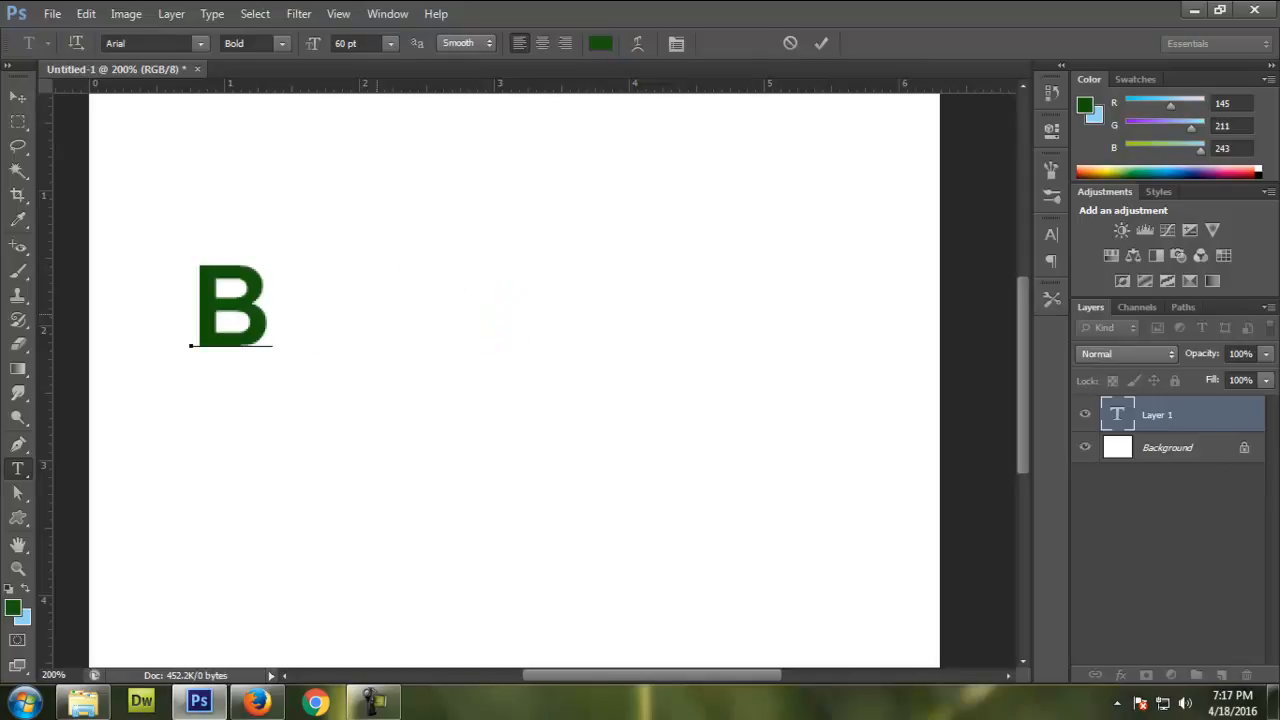
type("anglad")
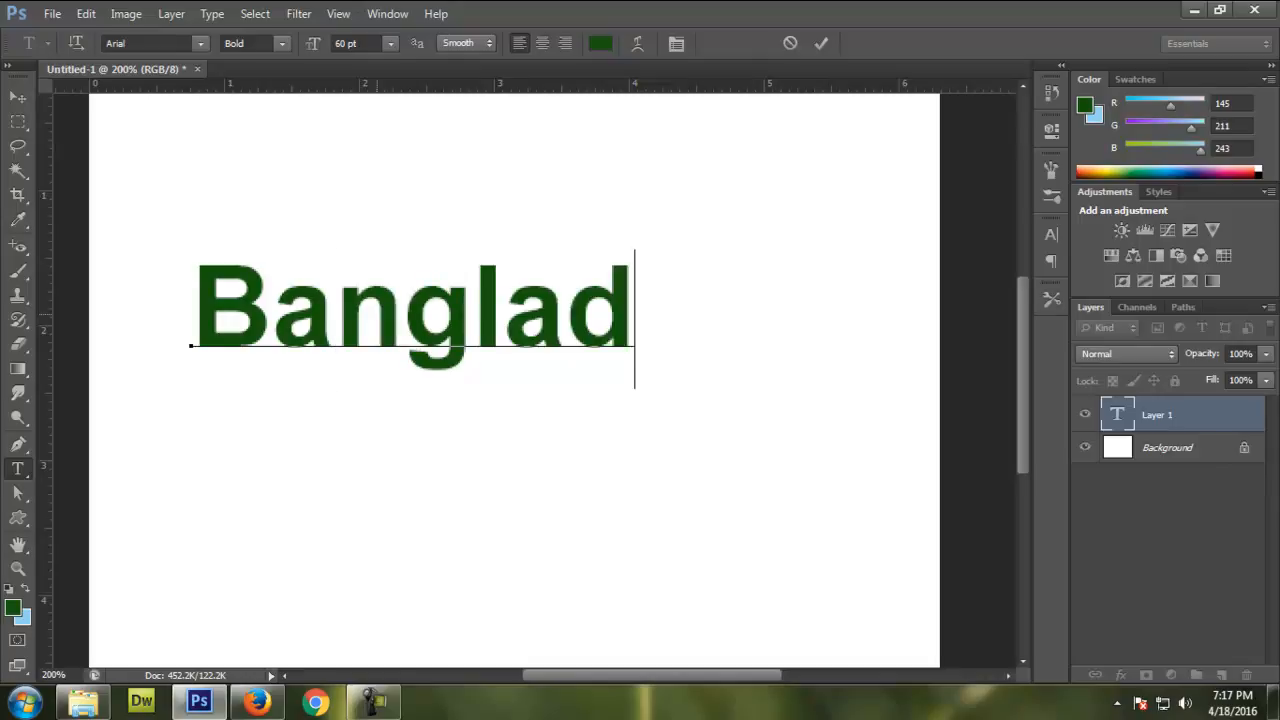
type("esh")
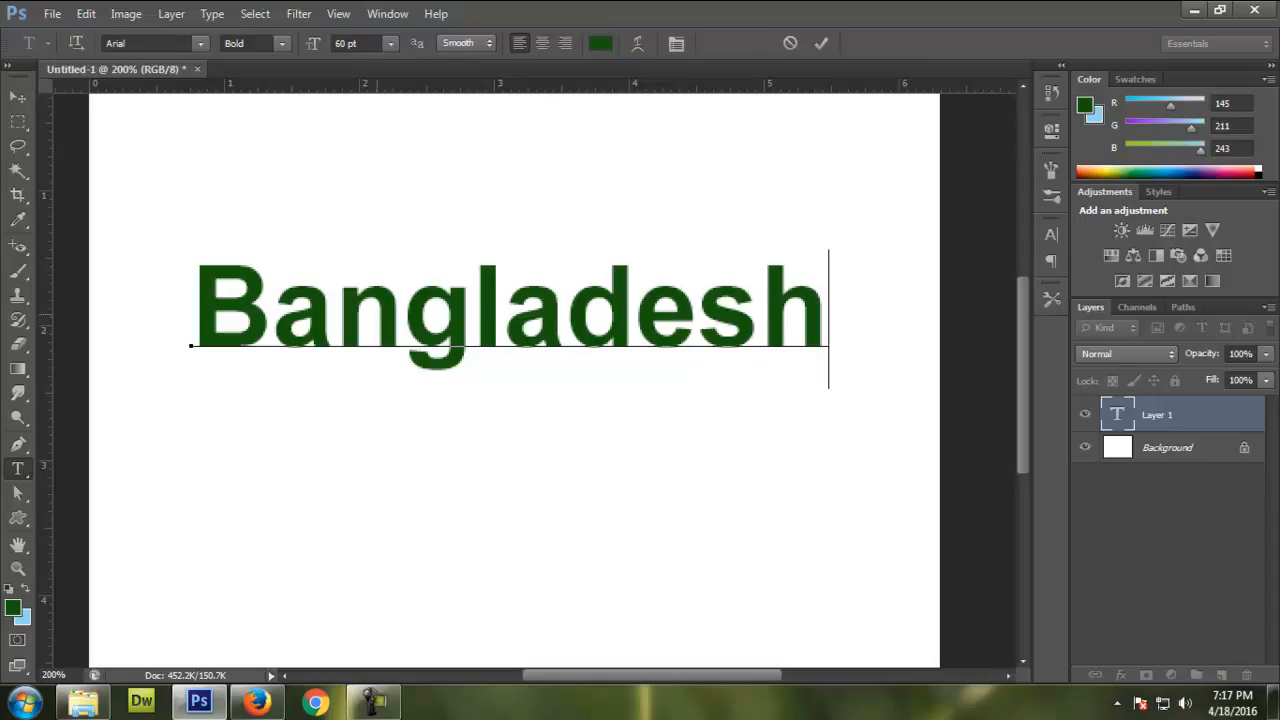
key("ctrl+Return")
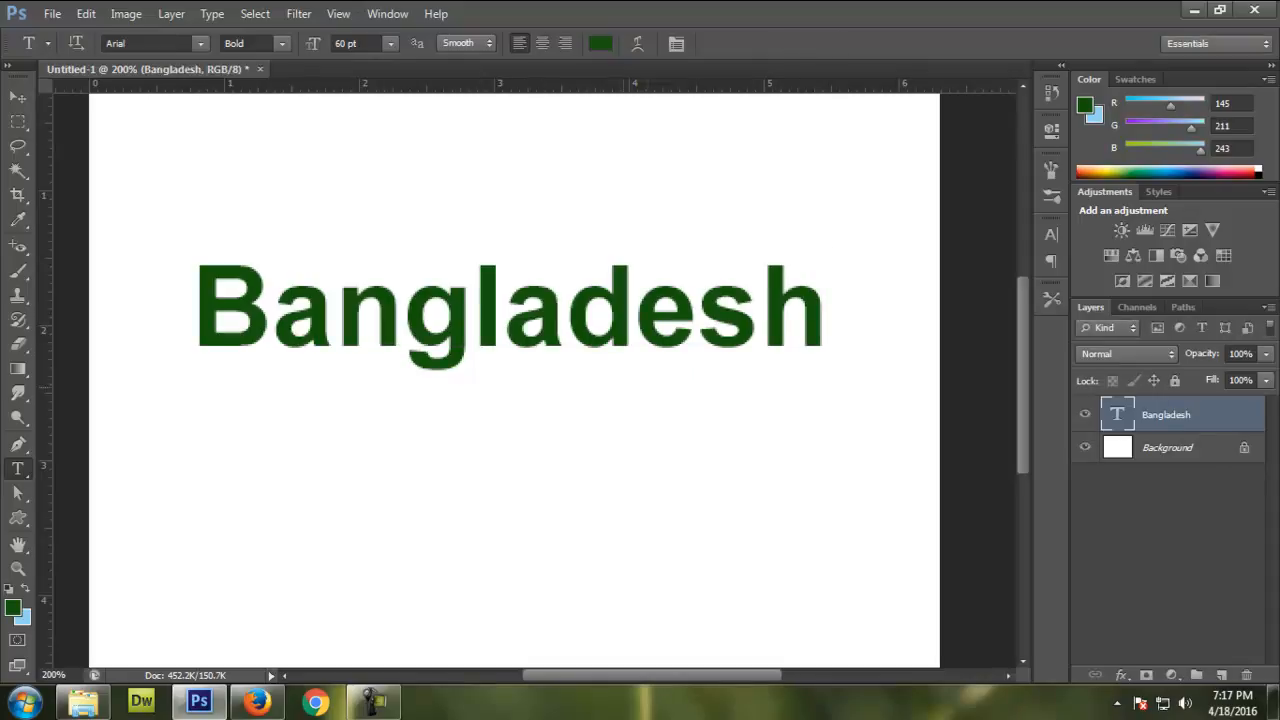
scroll(534, 380, "up", 1)
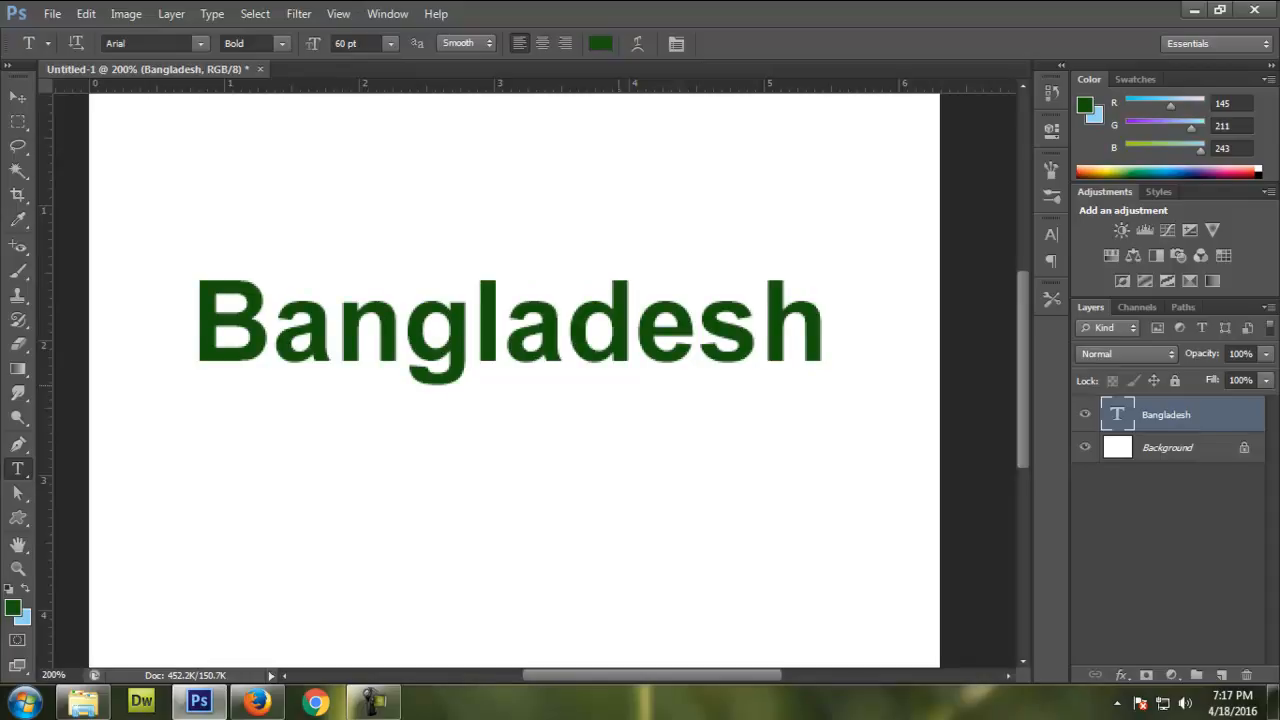
left_click(505, 335)
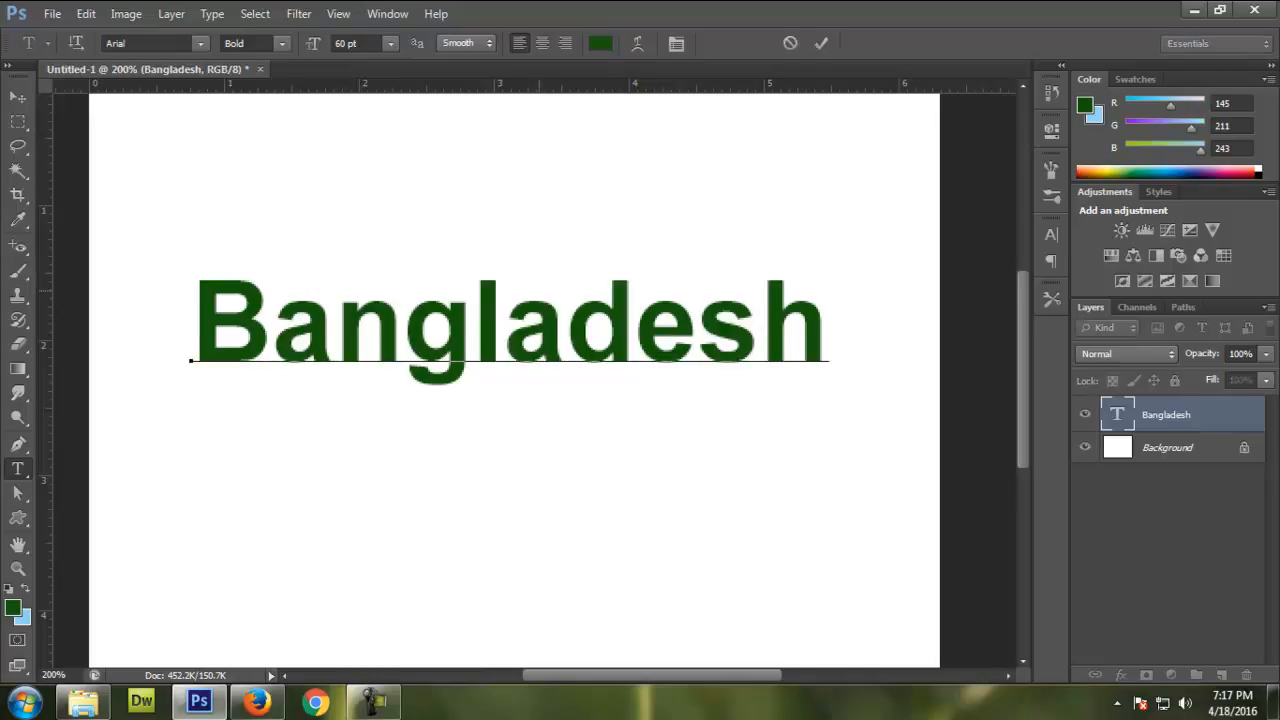
key("End")
key("Return")
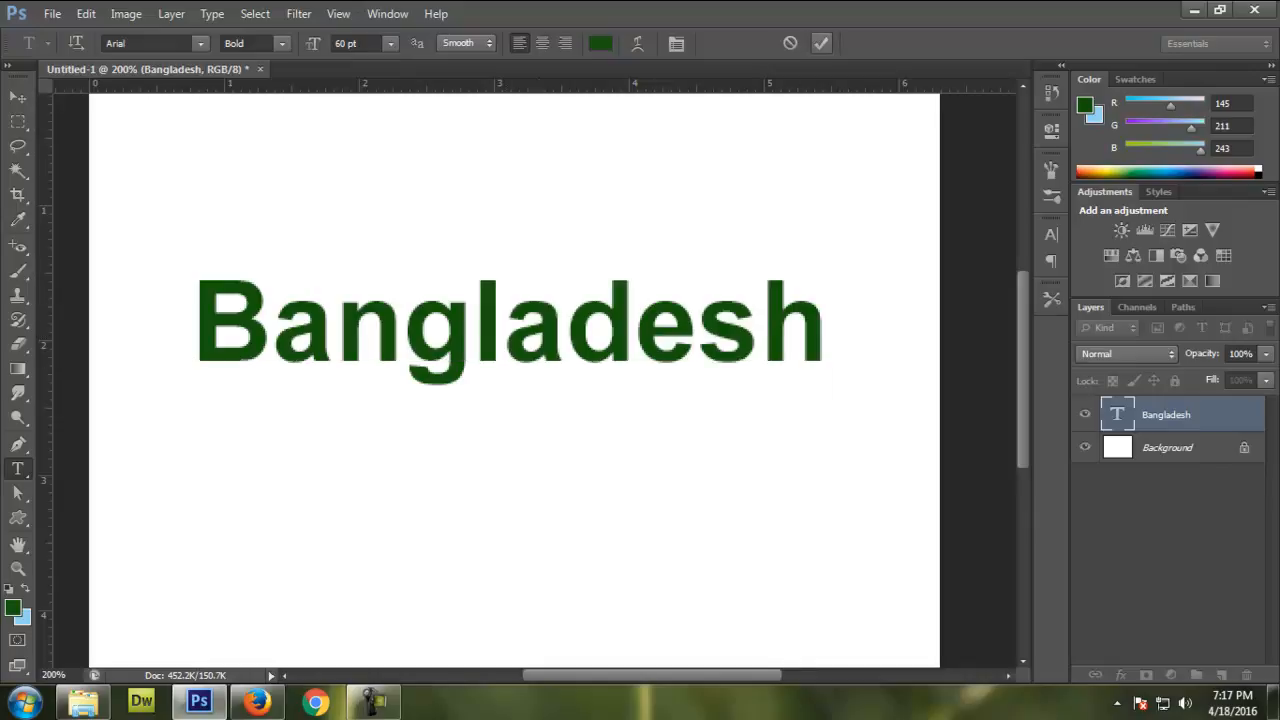
left_click(821, 43)
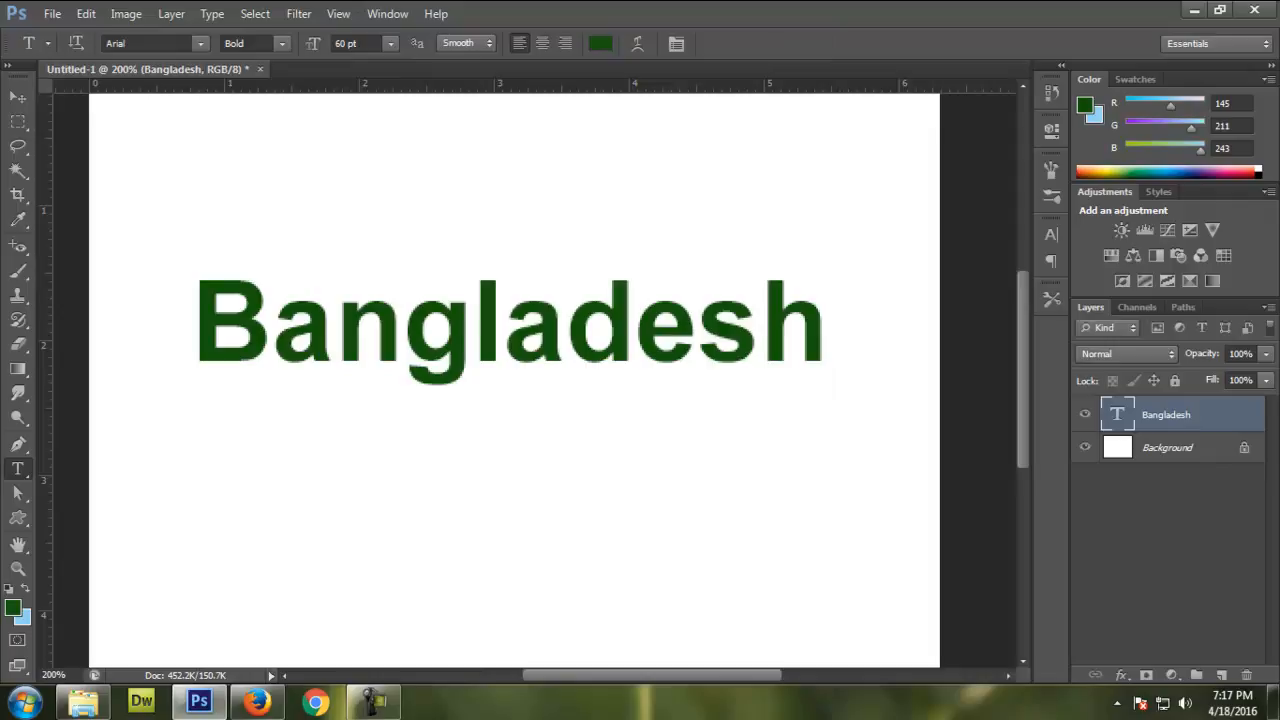
left_click(574, 337)
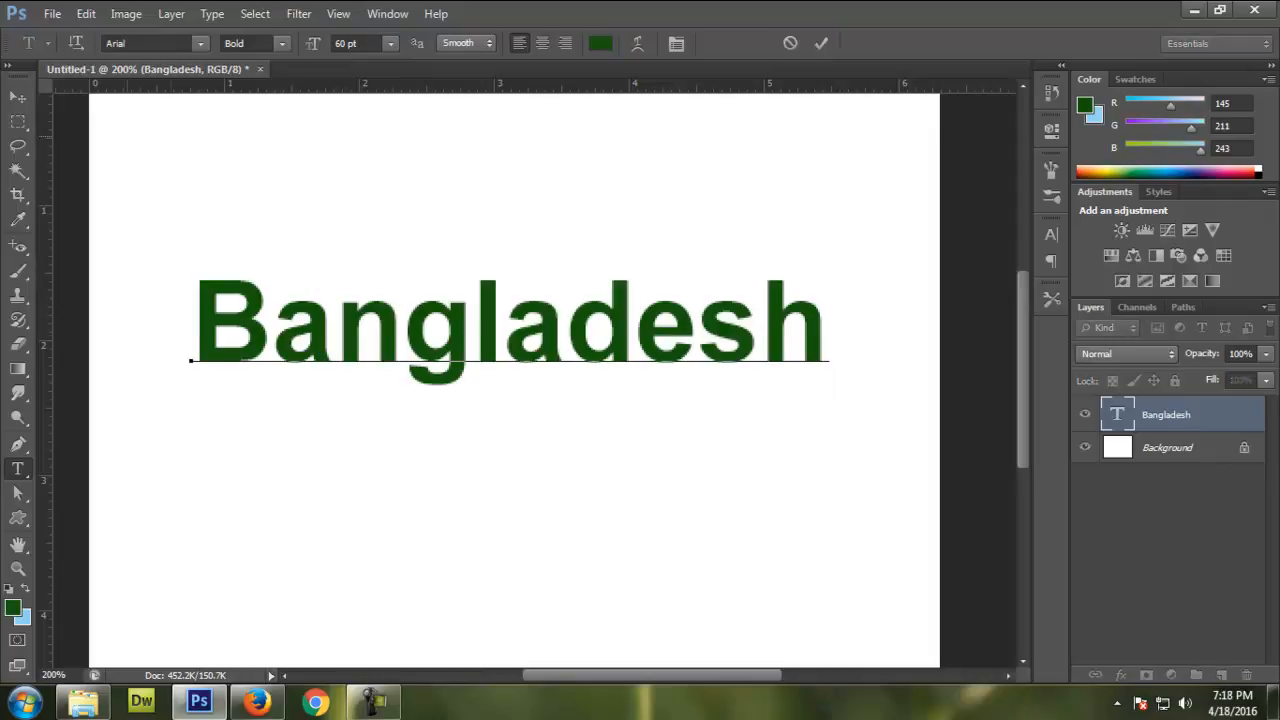
left_click(18, 97)
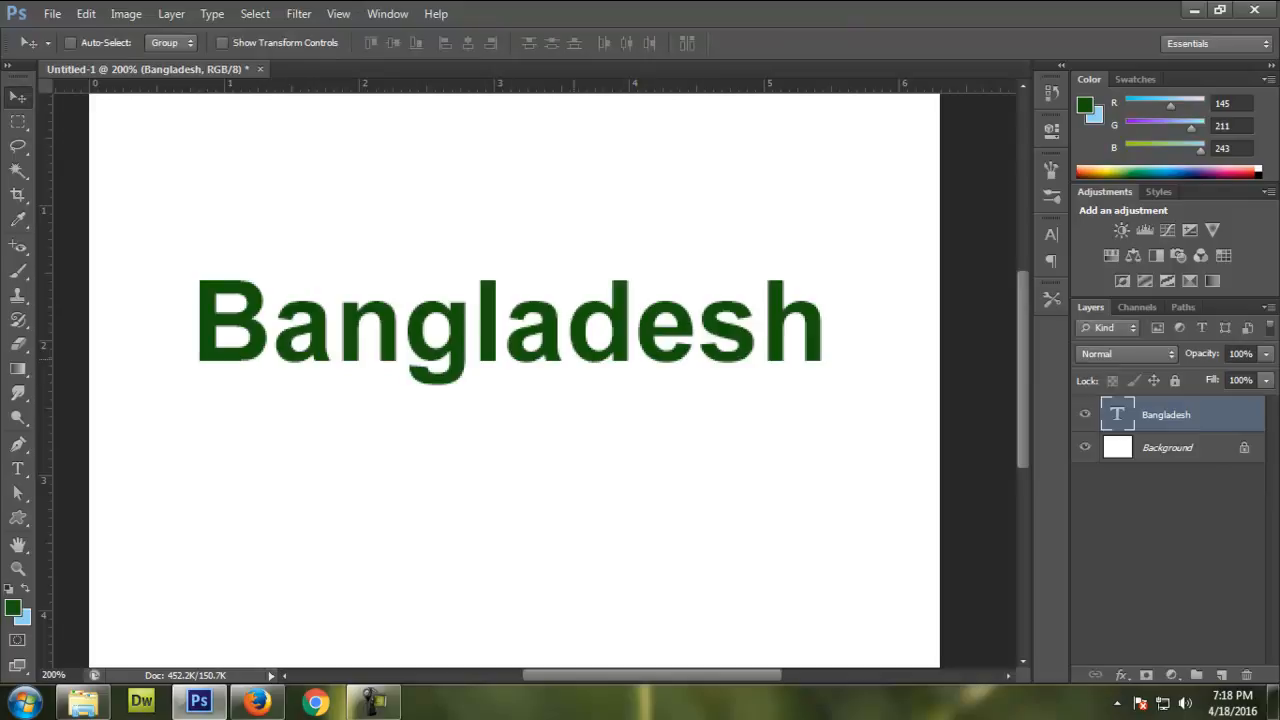
key("t")
left_click(570, 350)
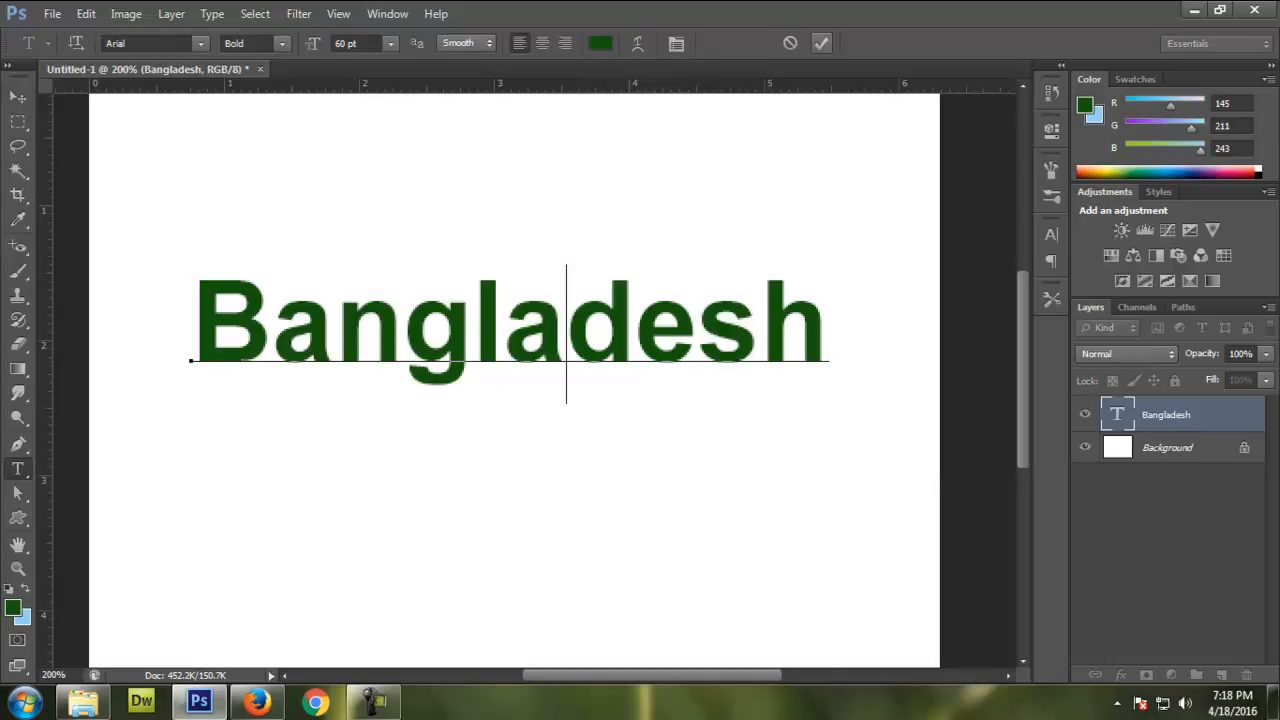
left_click(821, 43)
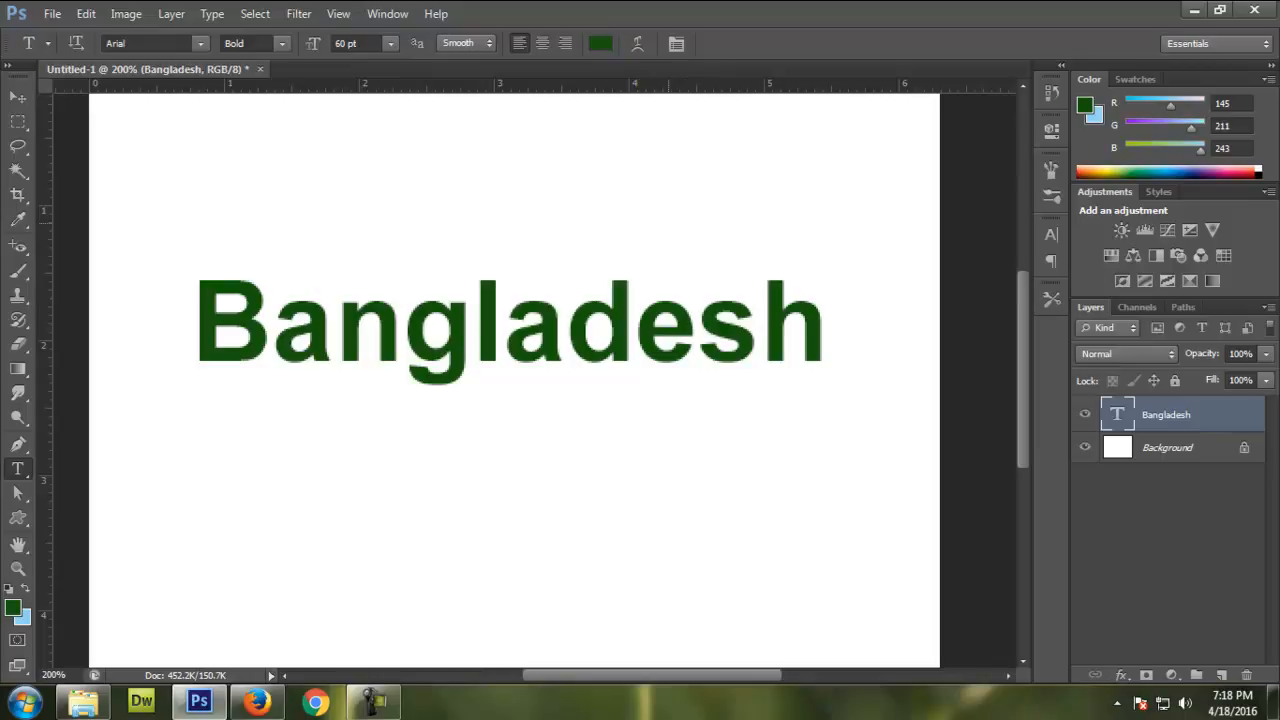
left_click(503, 330)
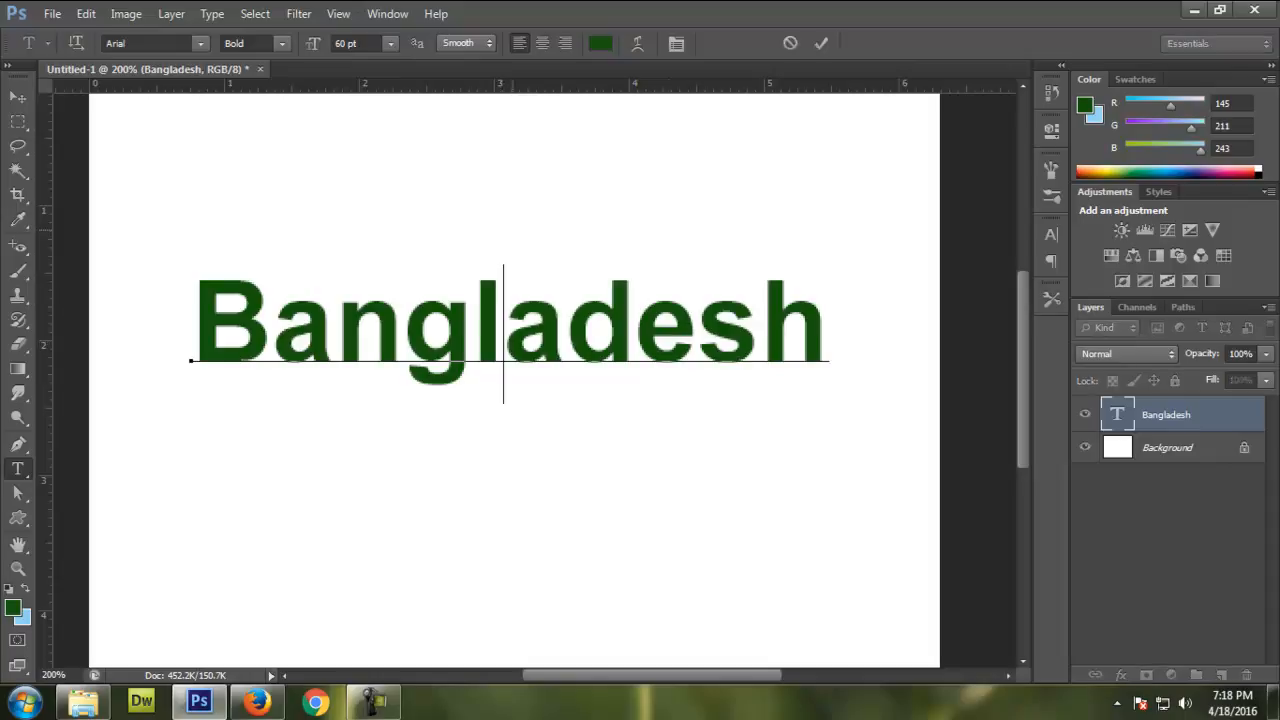
key("Escape")
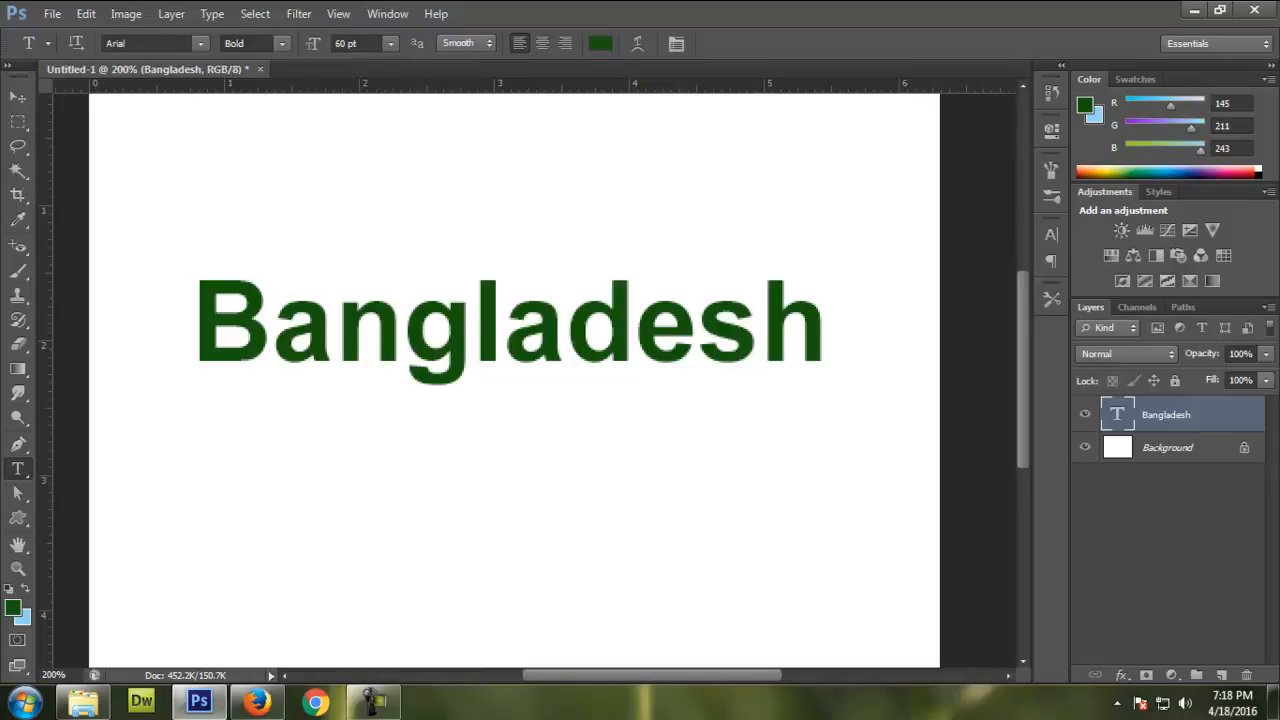
Set the foreground colour to red #ff0030 and draw a rectangle shape about 374 x 54 px over the upper half of the Bangladesh text.
left_click(13, 608)
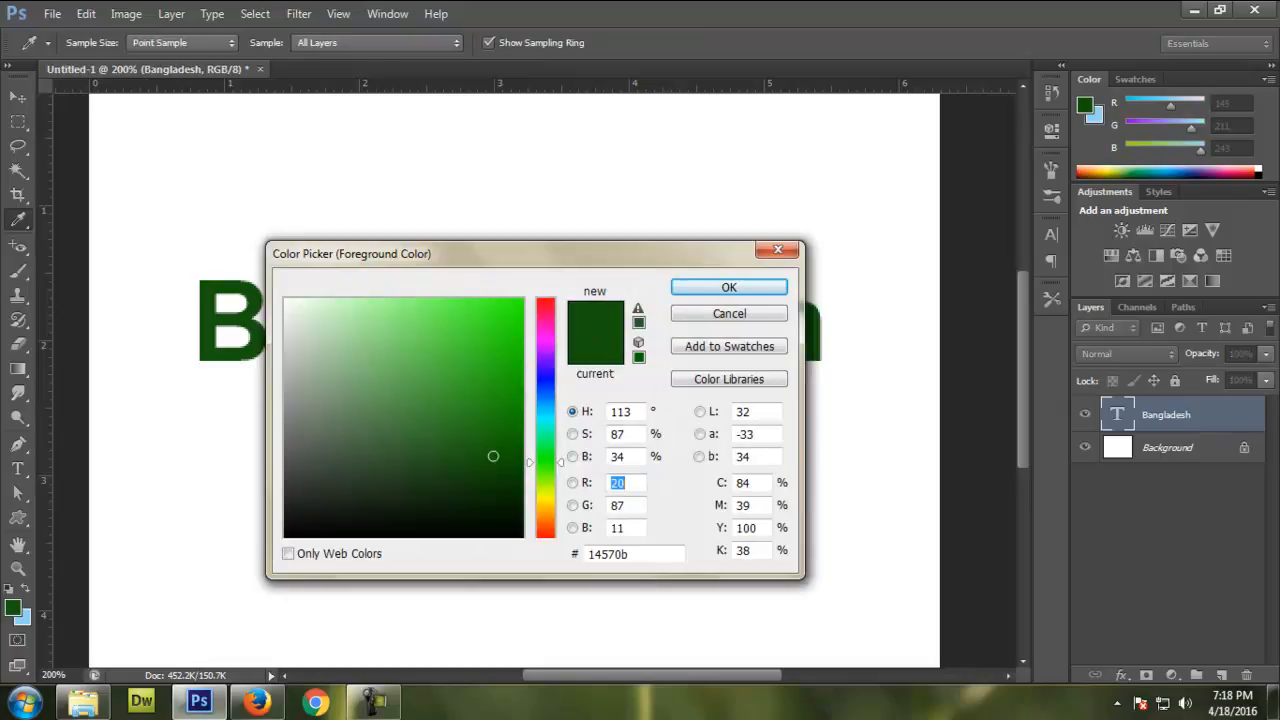
left_click(546, 306)
left_click(522, 299)
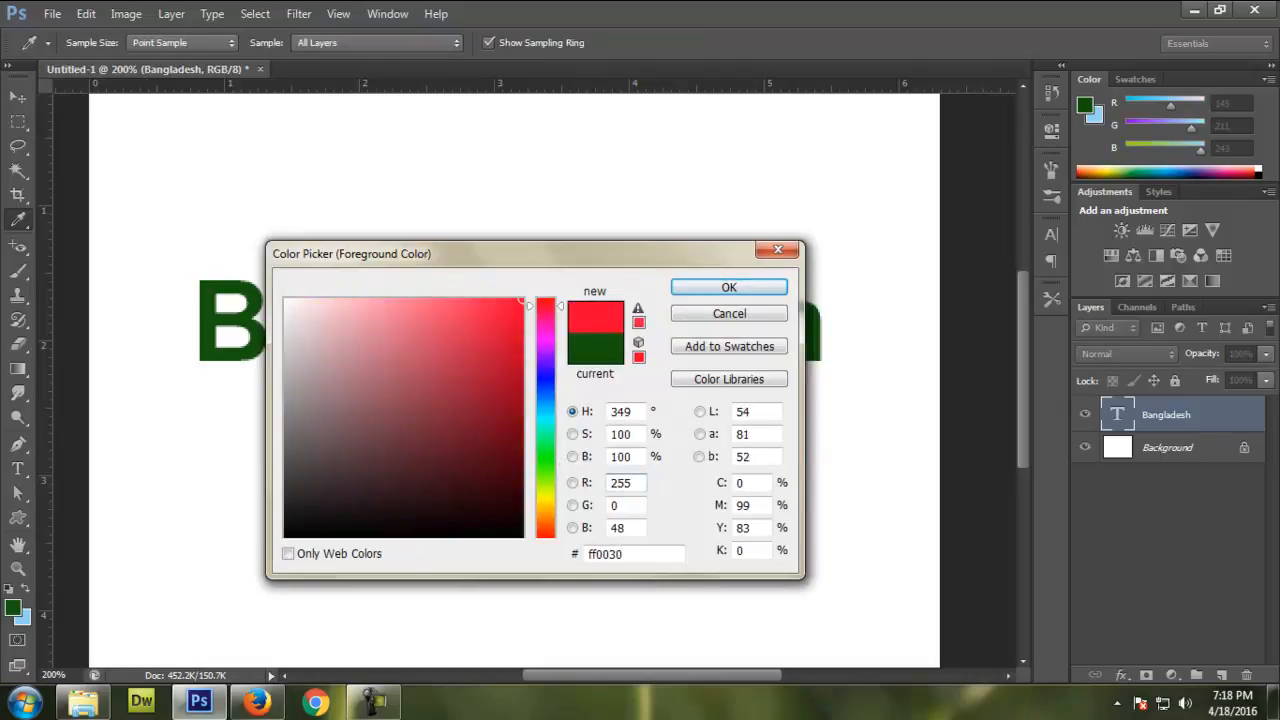
key("Return")
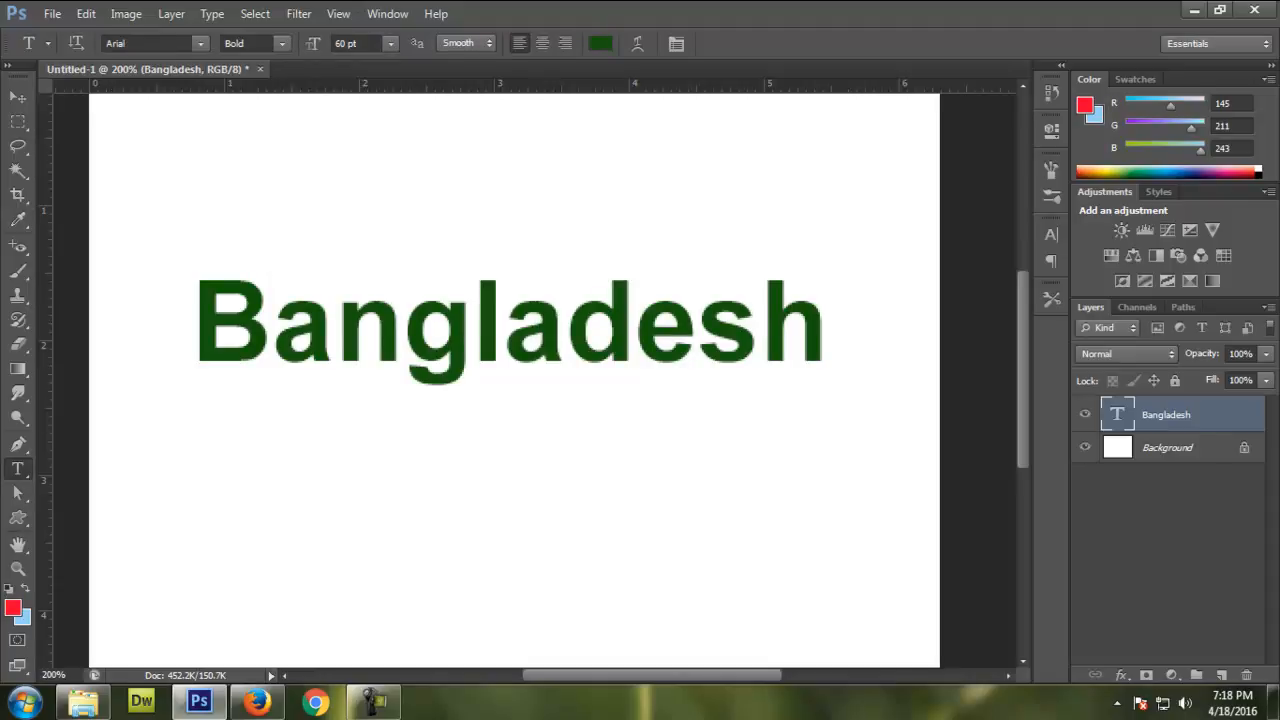
left_click(18, 518)
left_click(95, 515)
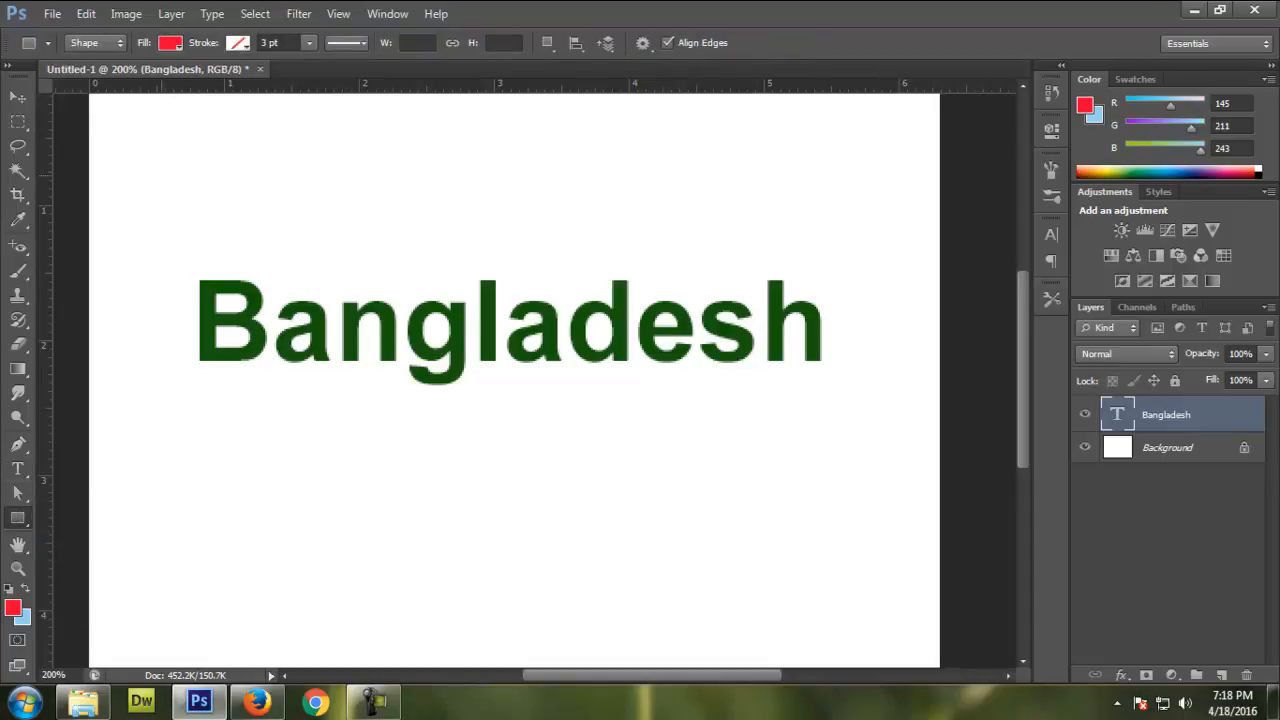
left_click_drag(158, 228, 859, 329)
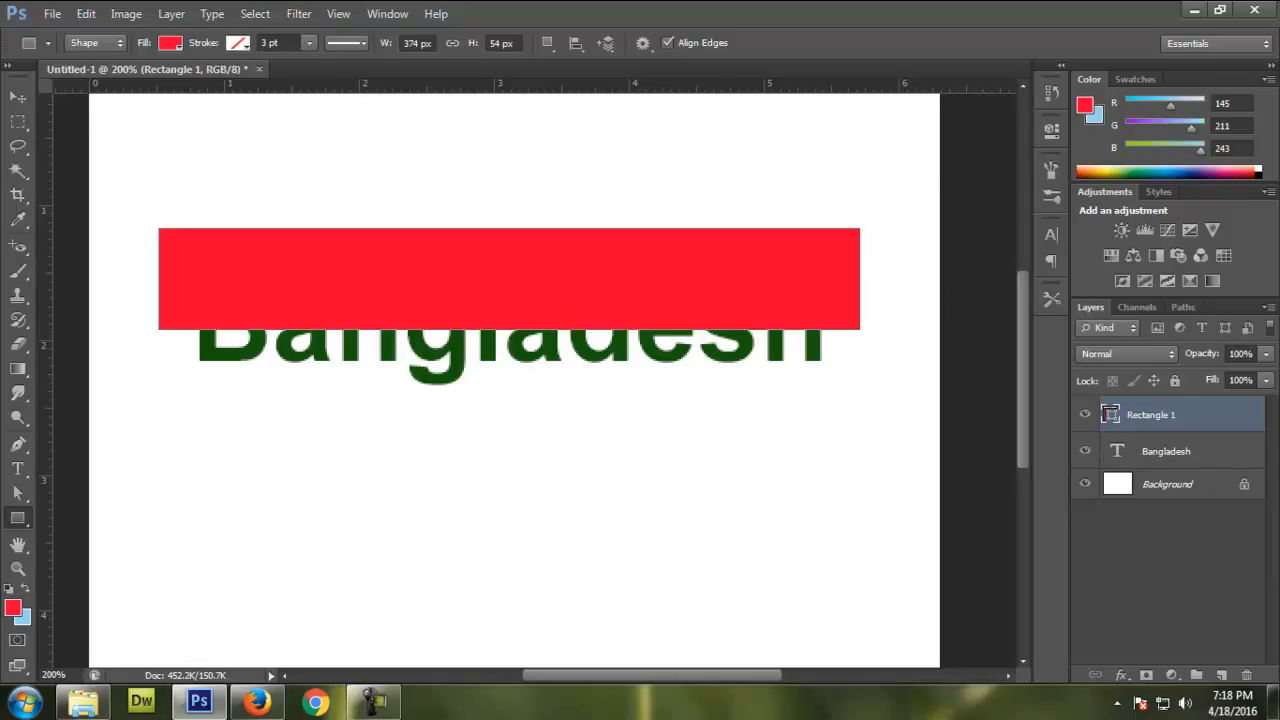
Clip the red rectangle layer to the Bangladesh text layer with a clipping mask.
left_click(1166, 451)
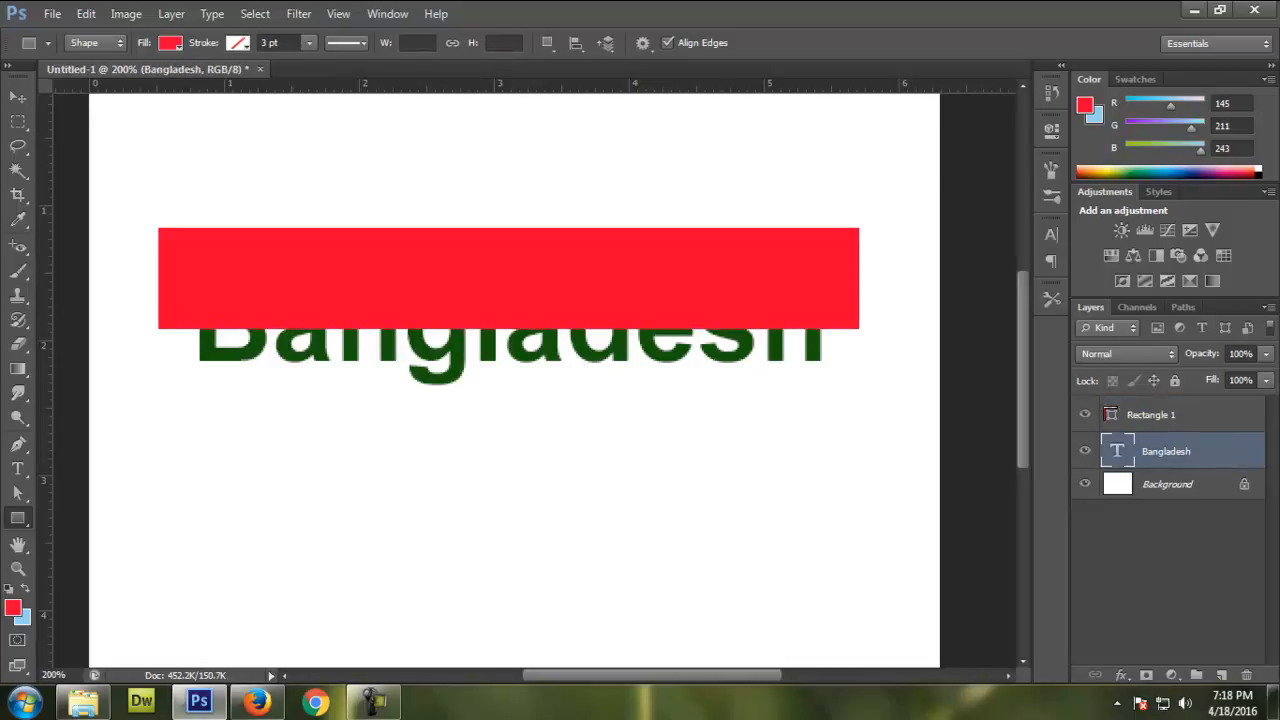
left_click(1151, 415)
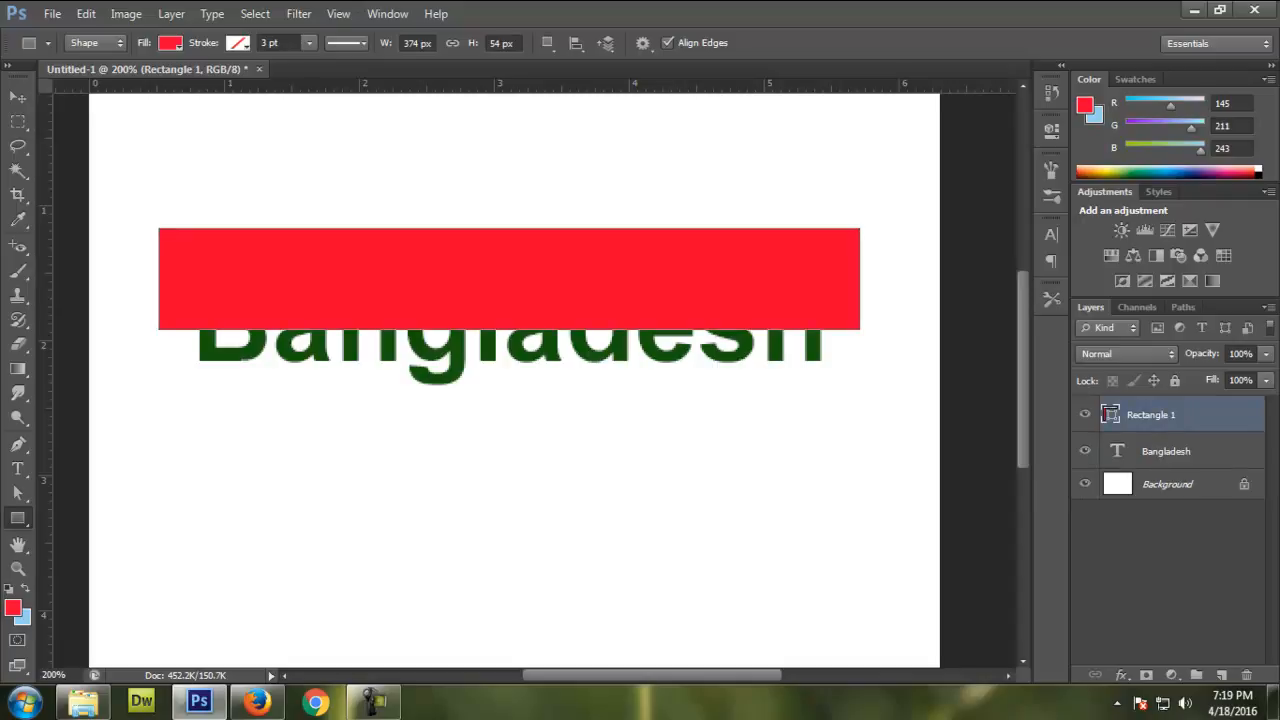
right_click(1195, 415)
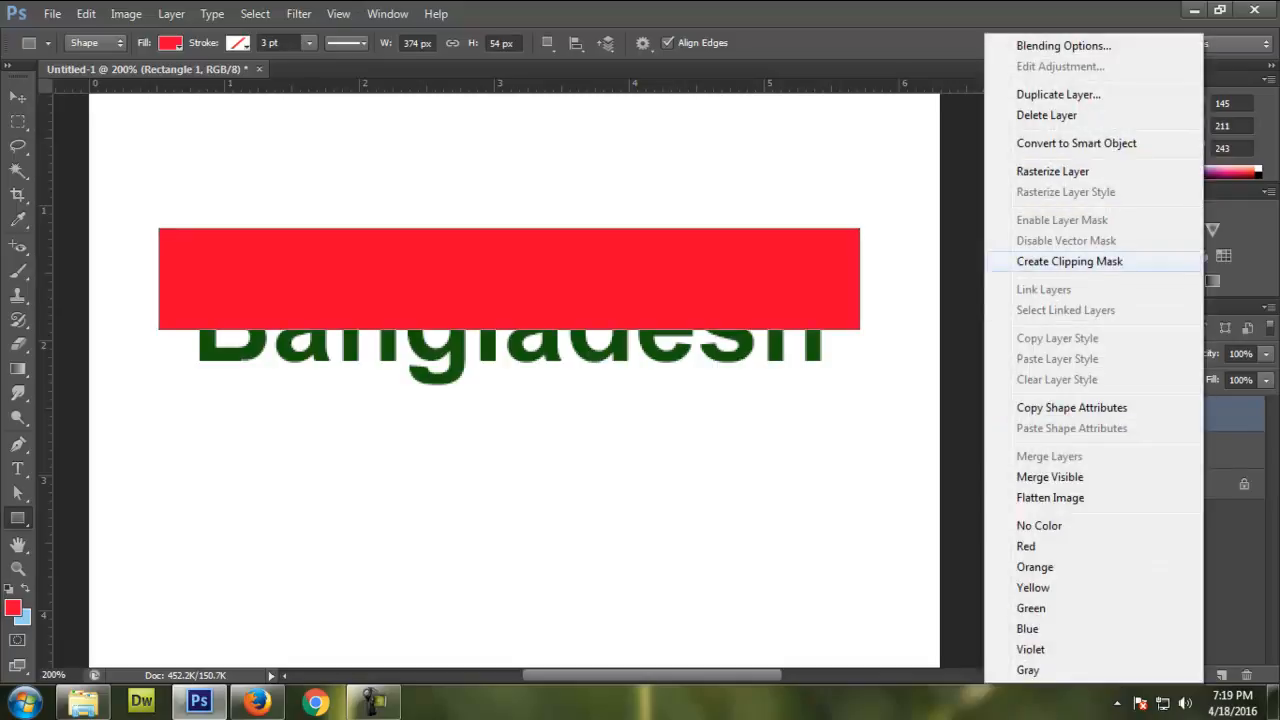
left_click(1069, 261)
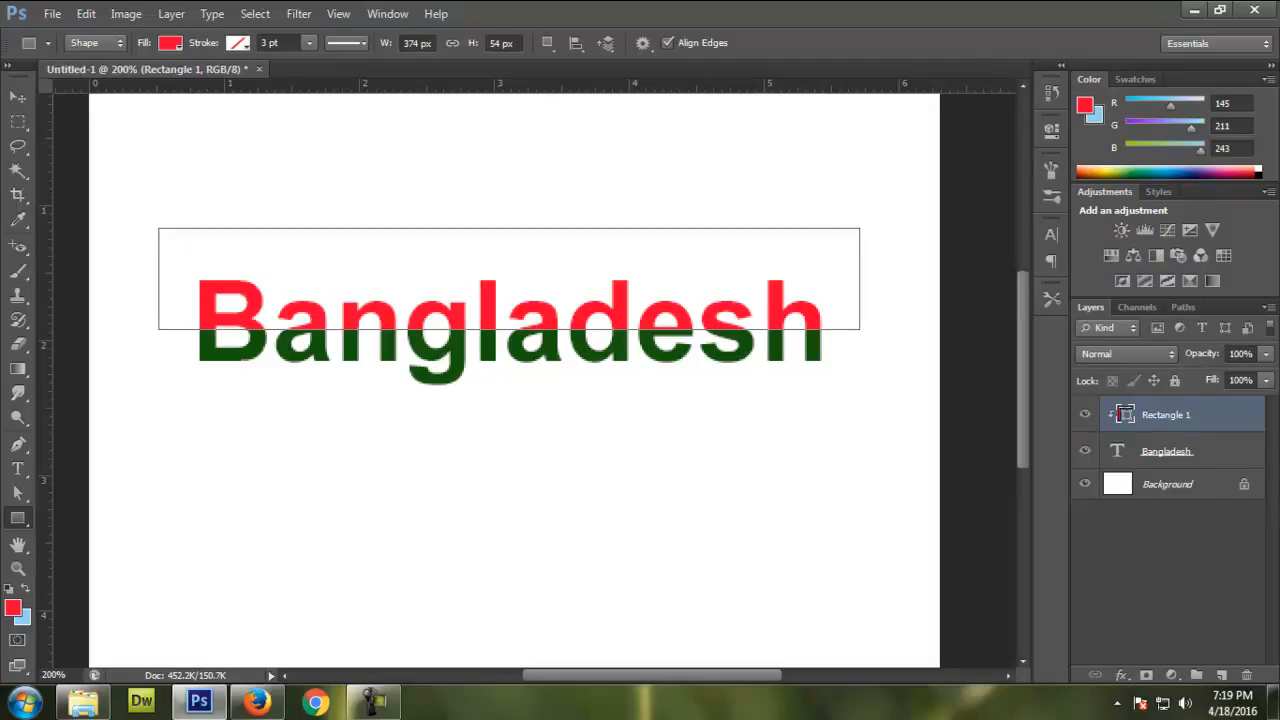
Recolour the whole Bangladesh text to magenta #ff00e4 and commit the text edit.
left_click(1190, 451)
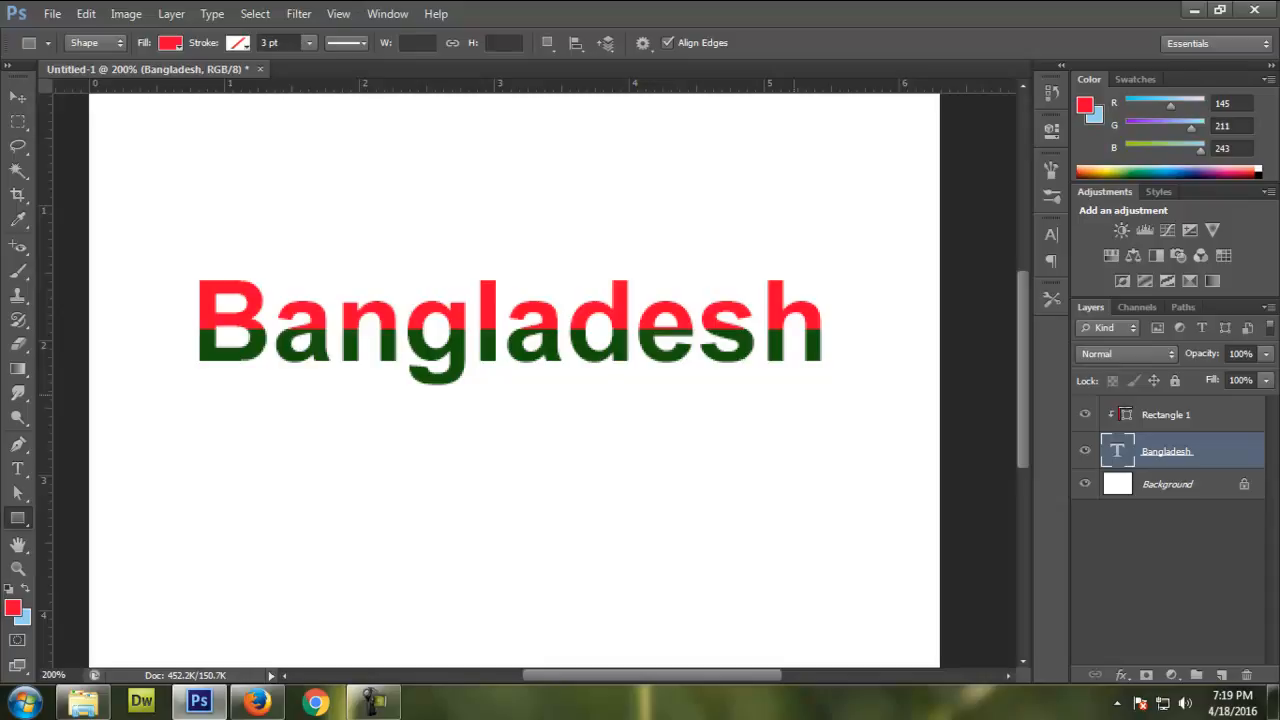
key("t")
left_click(507, 356)
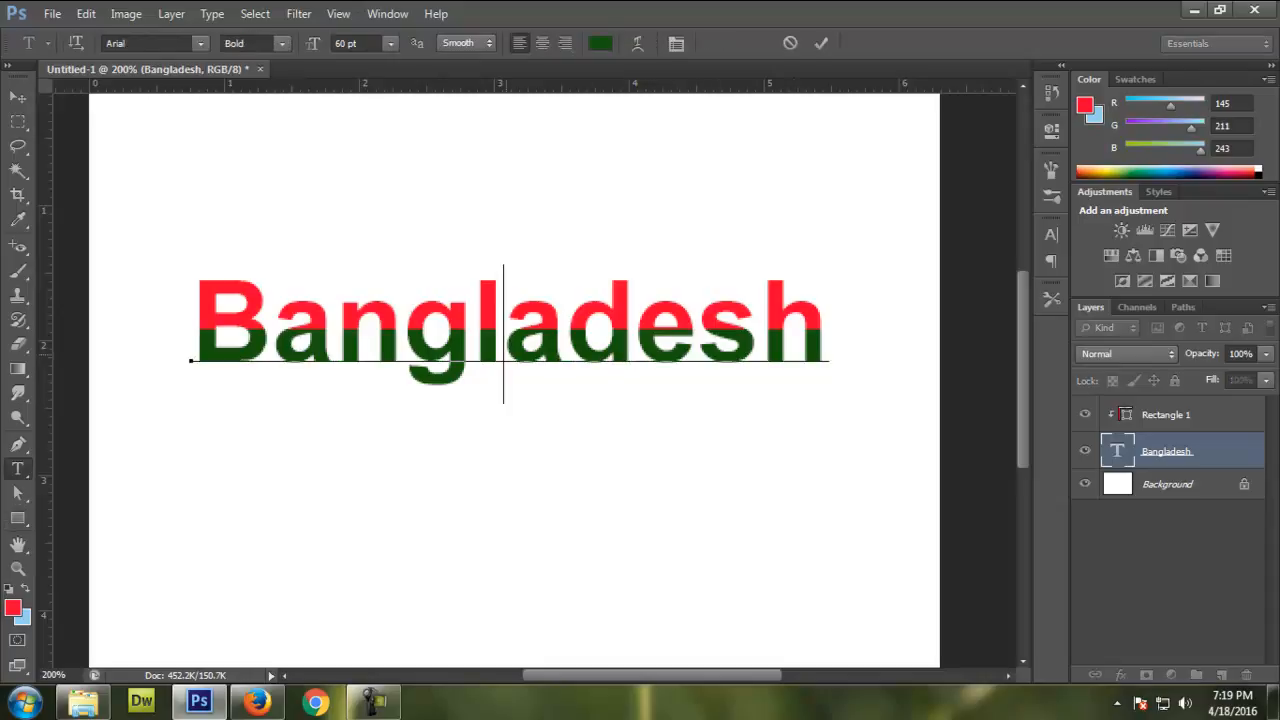
key("ctrl")
key("ctrl+a")
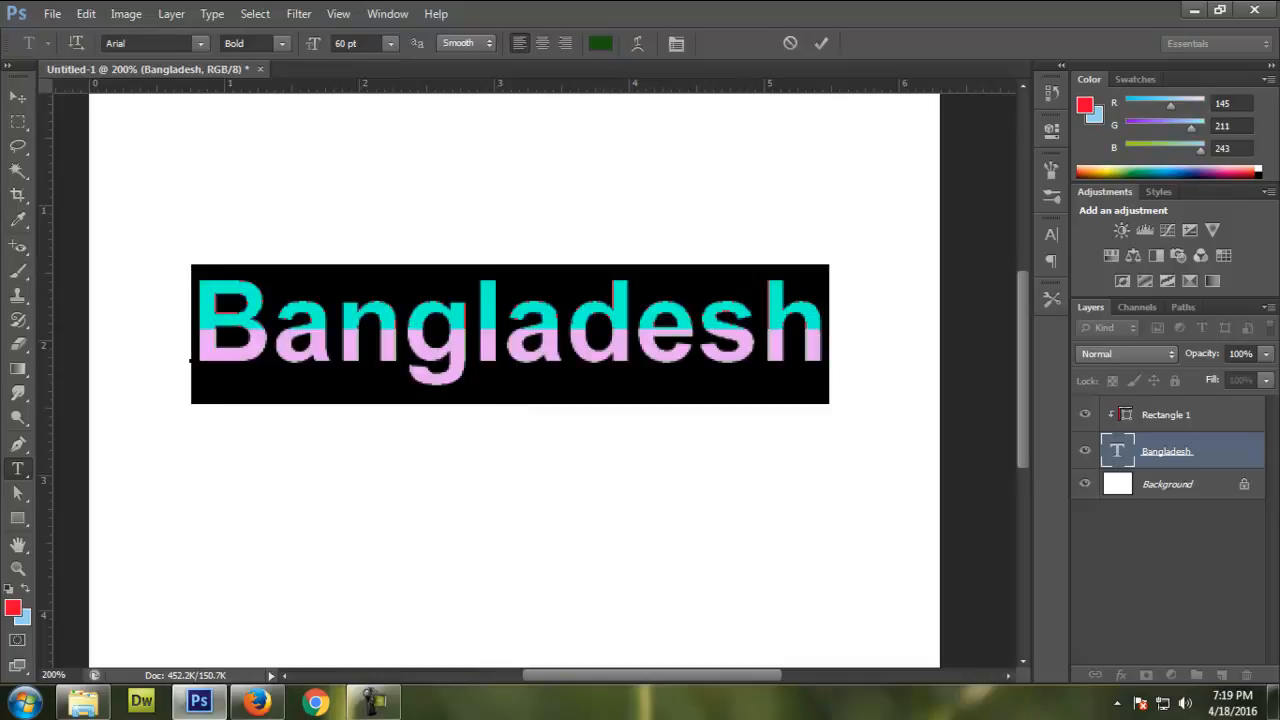
left_click(600, 43)
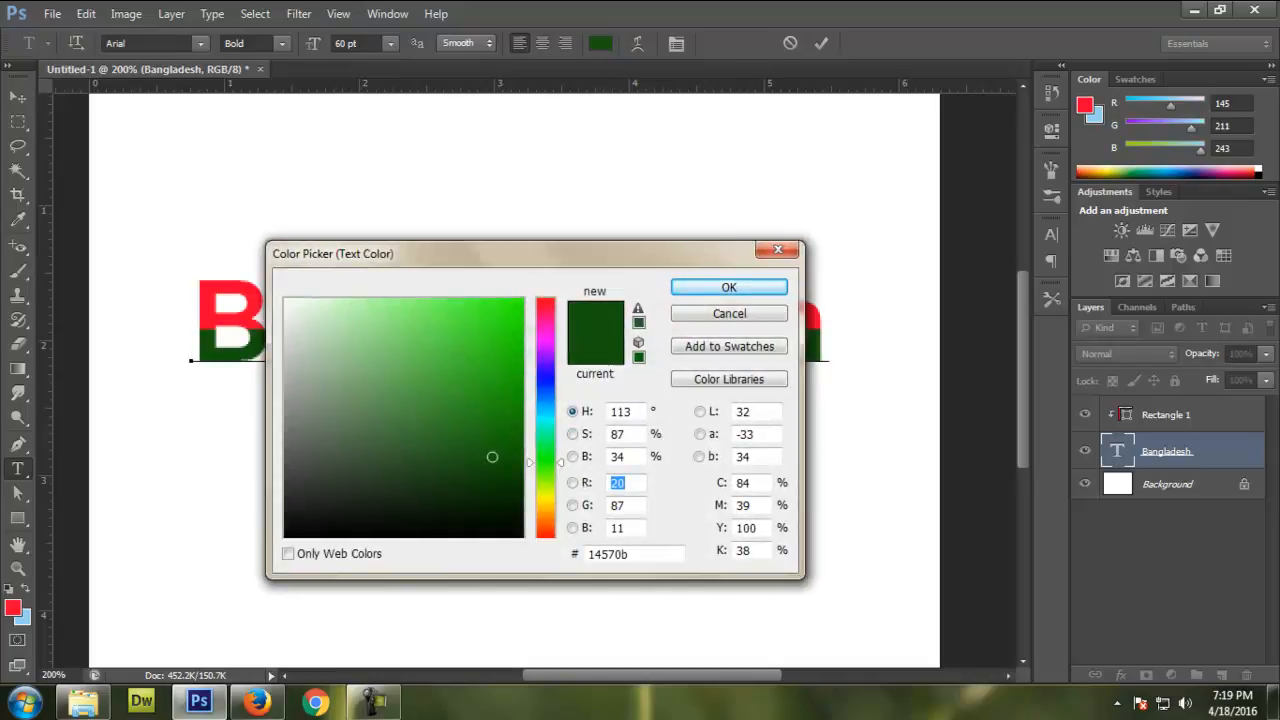
type("87")
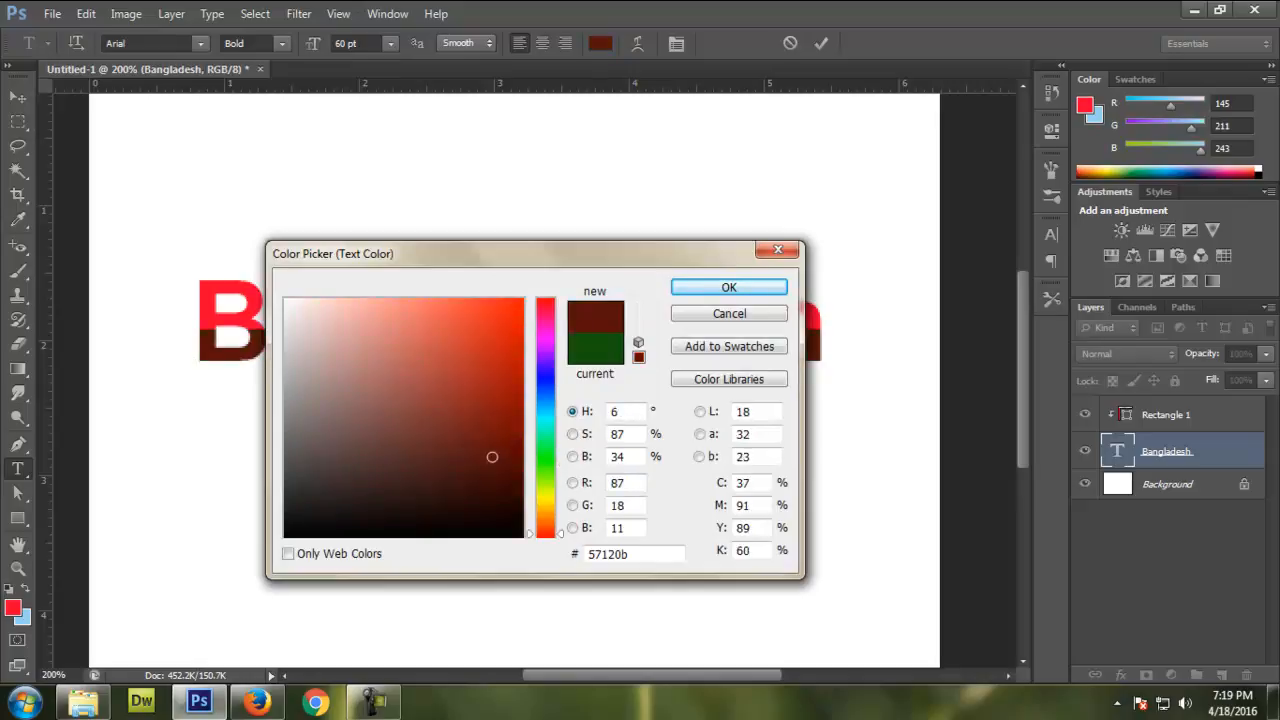
left_click_drag(546, 534, 546, 306)
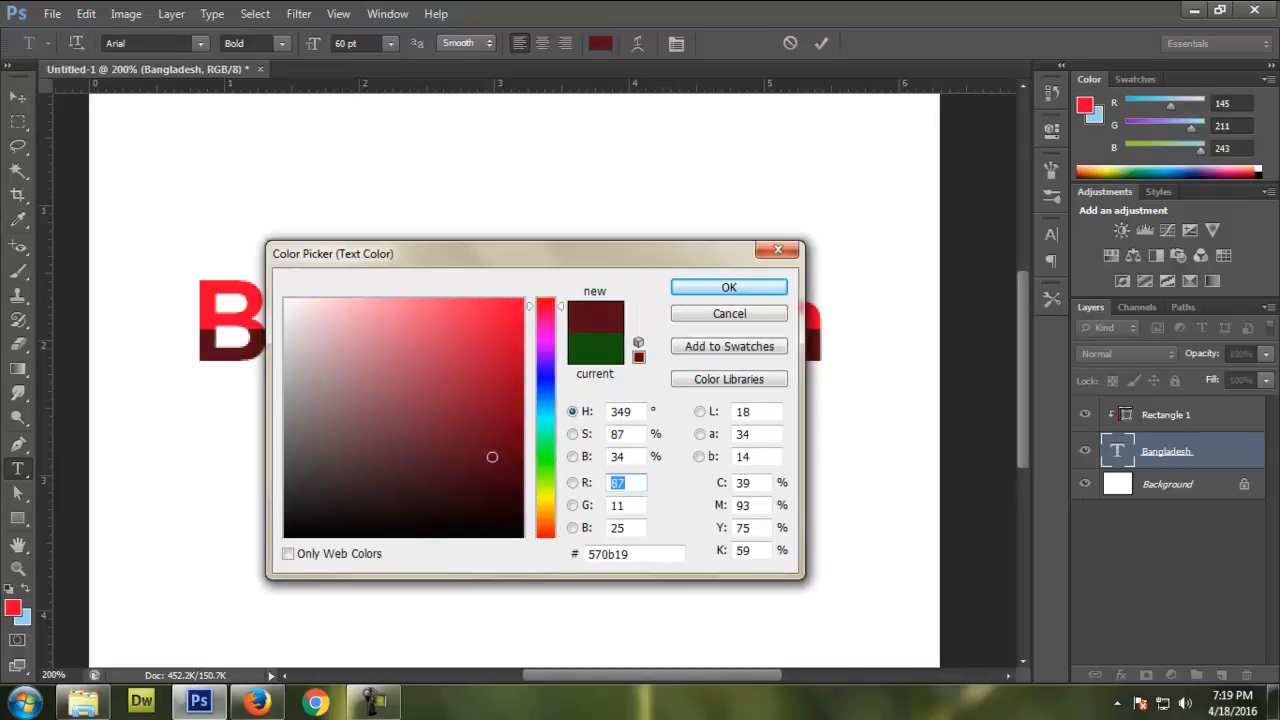
left_click(546, 334)
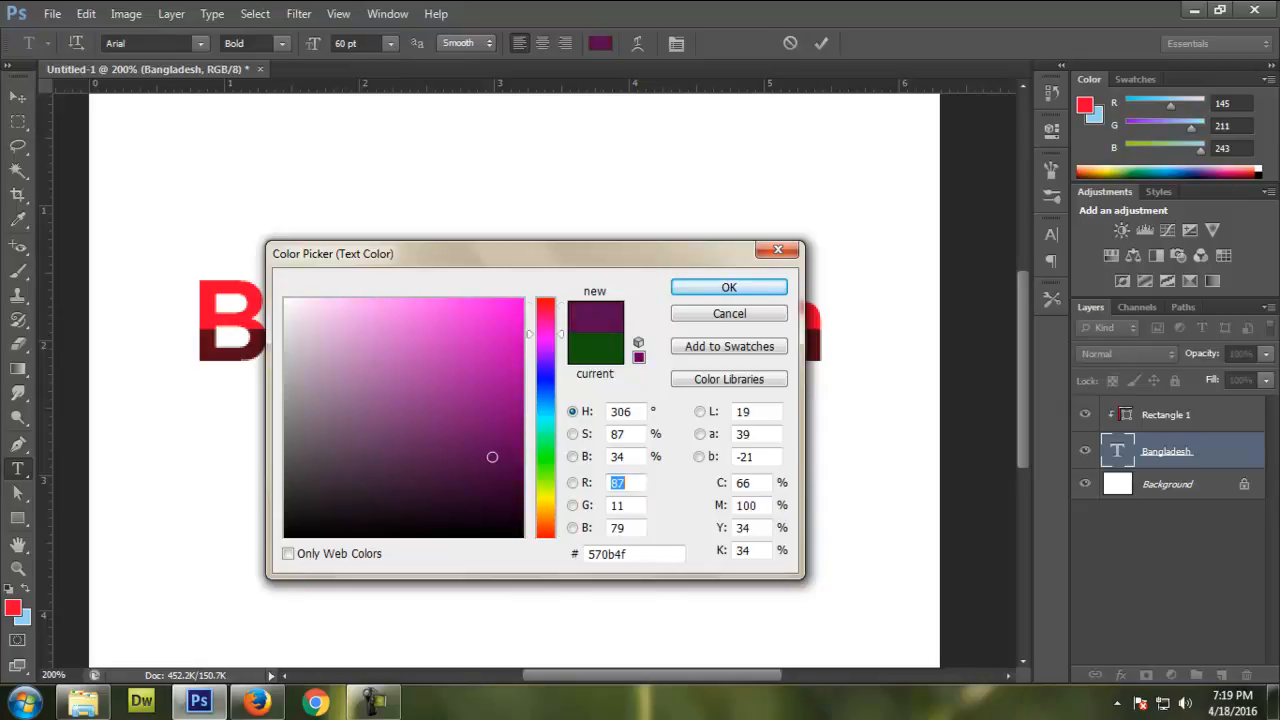
left_click(522, 299)
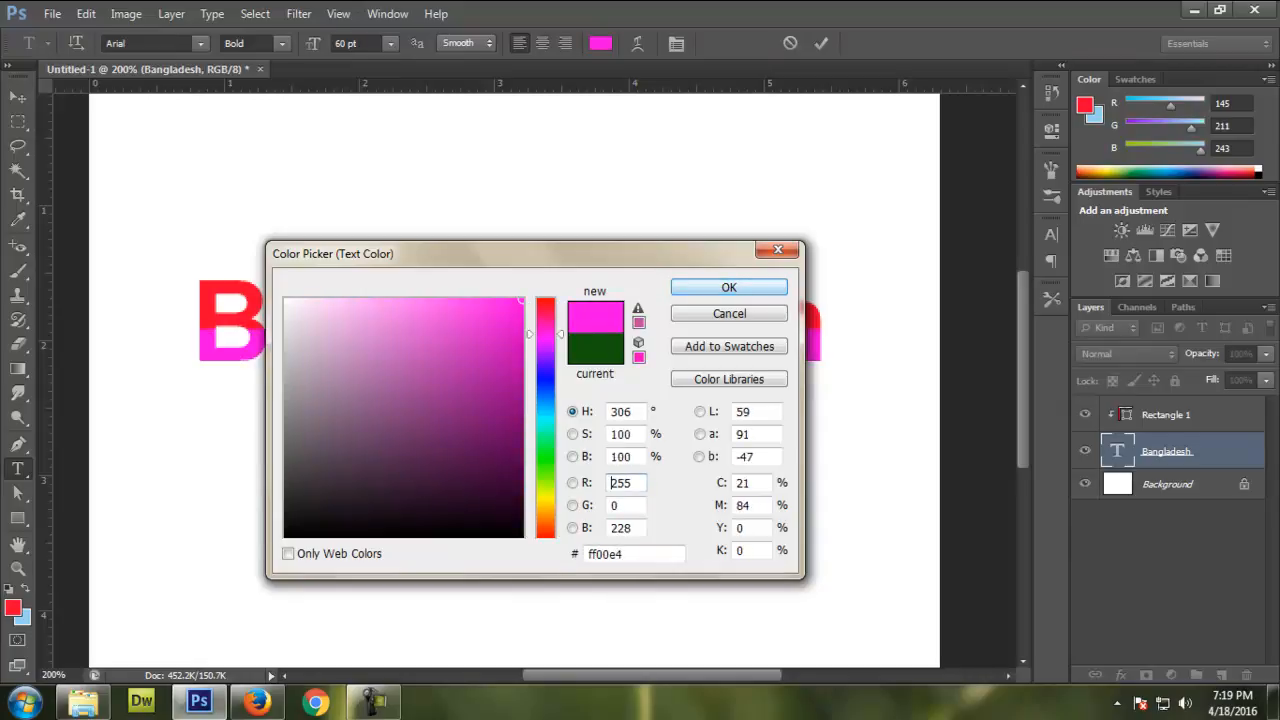
left_click(729, 287)
key("ctrl+Return")
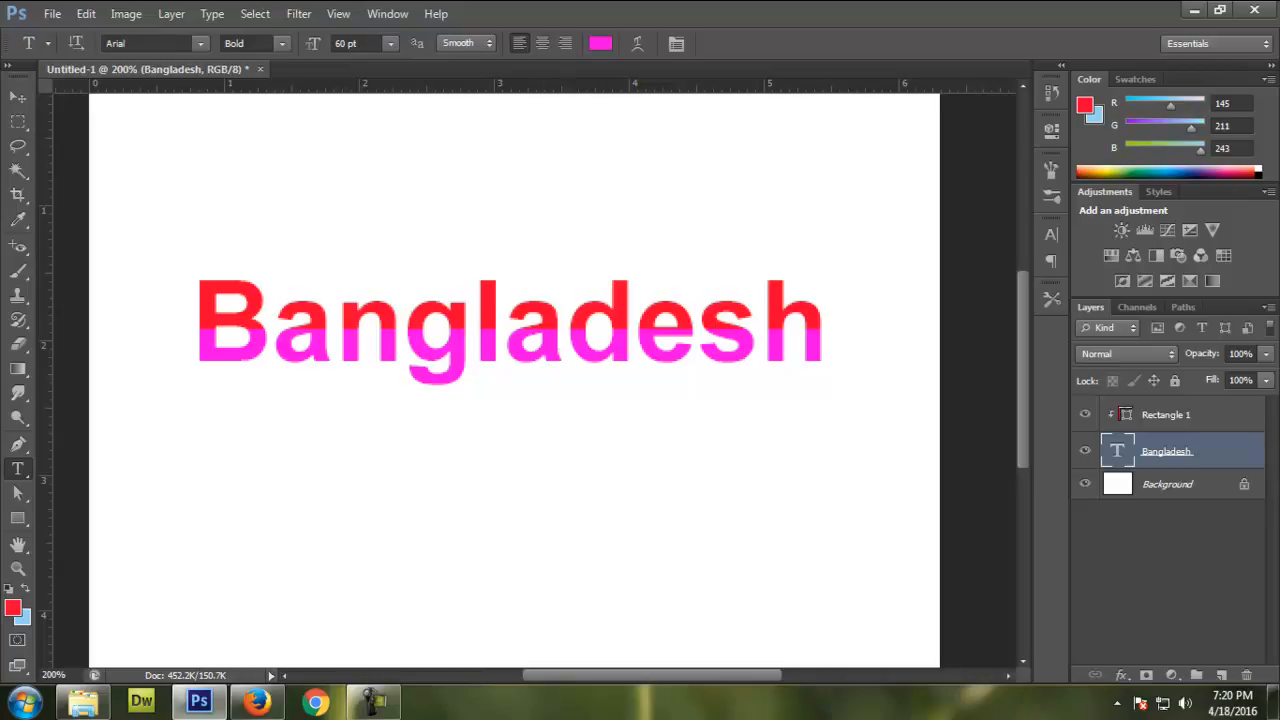
Recolour the clipped rectangle to dark green #2f712a, then select the Bangladesh text layer.
double_click(1125, 414)
left_click_drag(560, 253, 866, 194)
left_click(851, 401)
left_click_drag(766, 352, 739, 372)
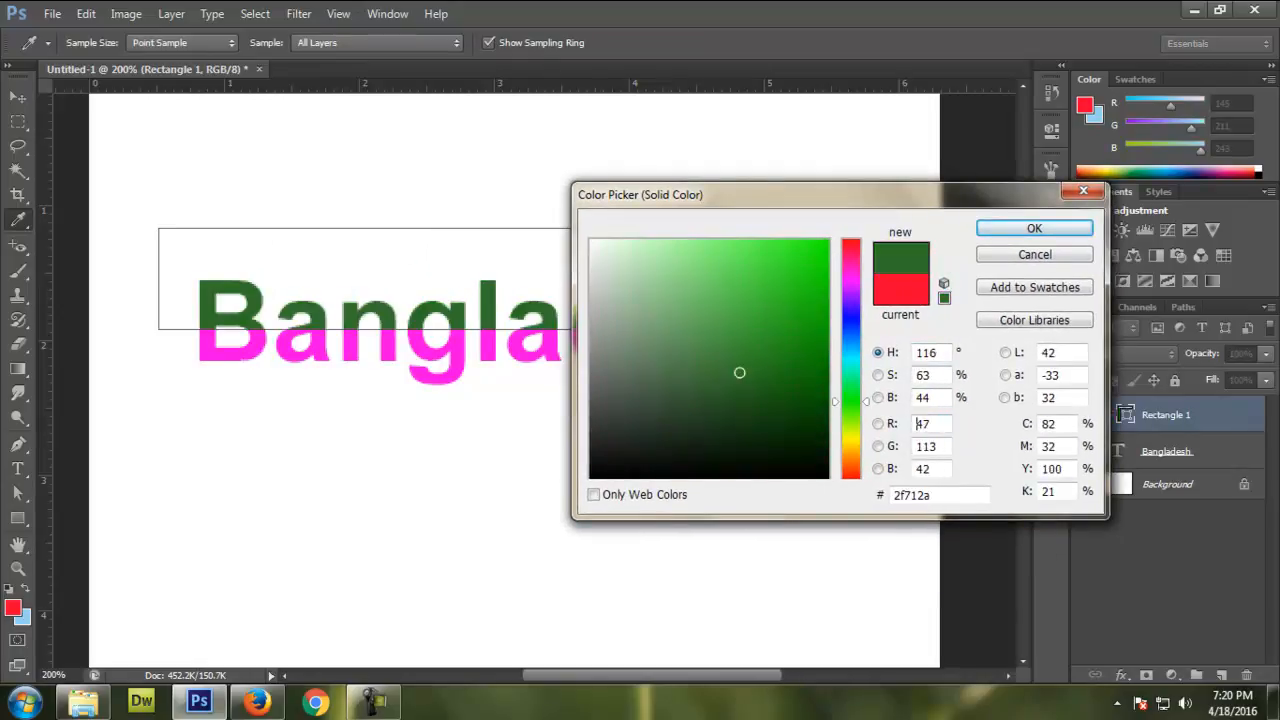
left_click(1034, 228)
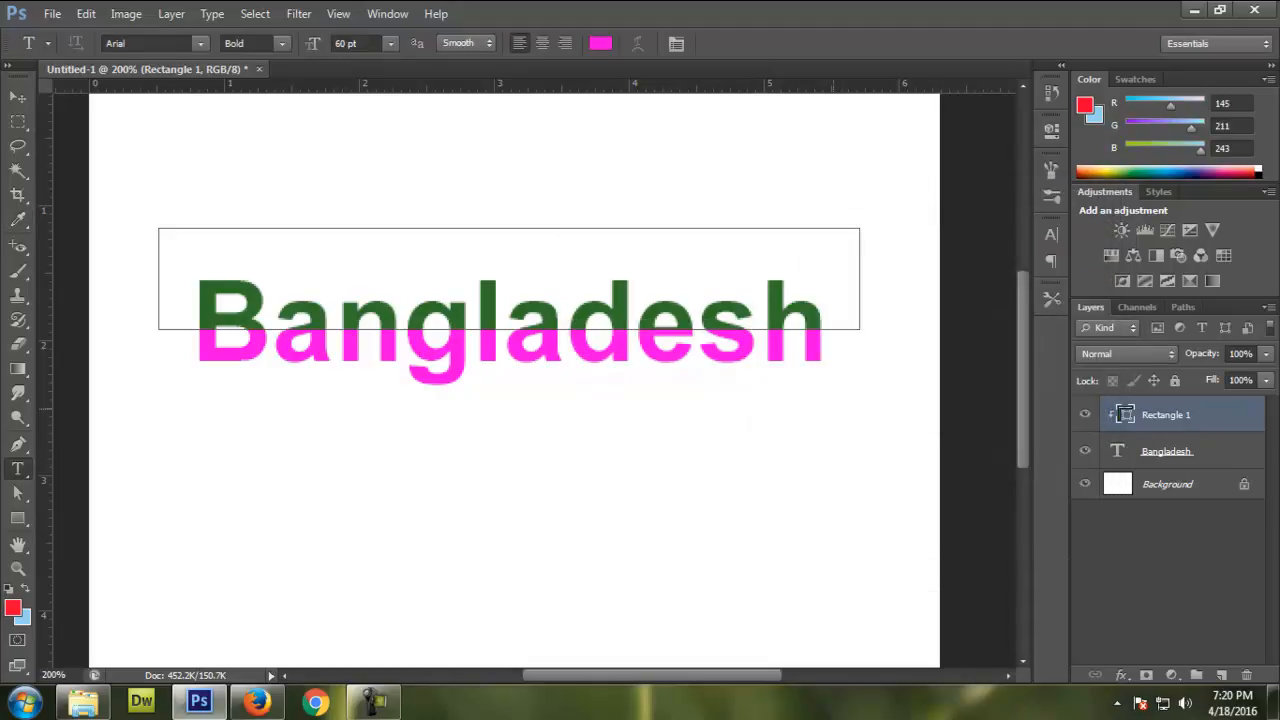
left_click(1167, 451)
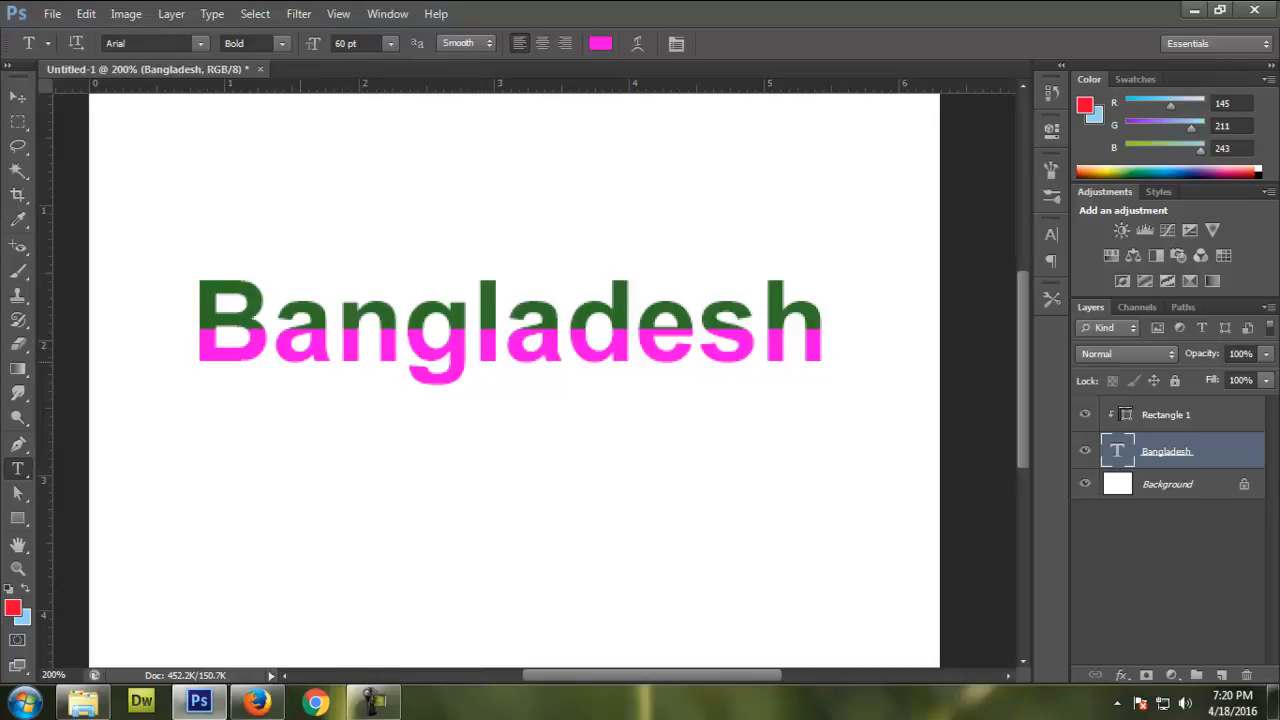
Move the clipped green rectangle slightly down so it covers about the upper four fifths of the capital B, then reselect the text layer.
key("ctrl+plus")
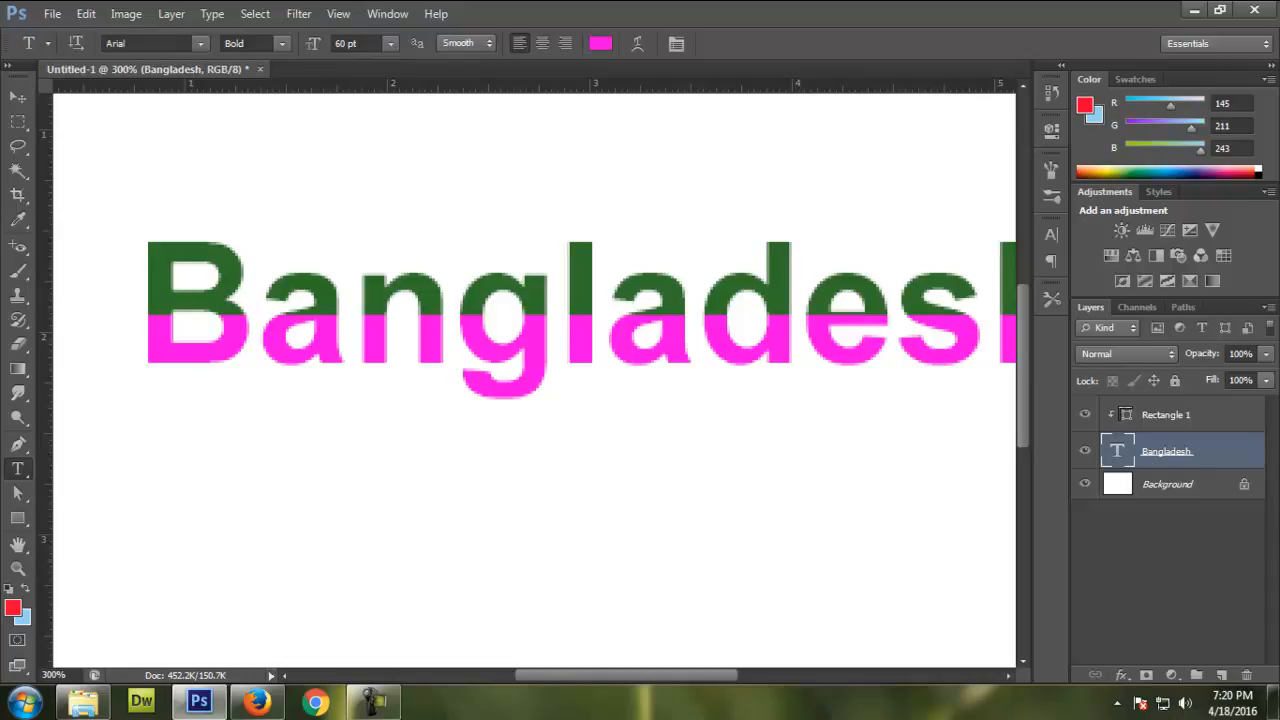
left_click(1166, 415)
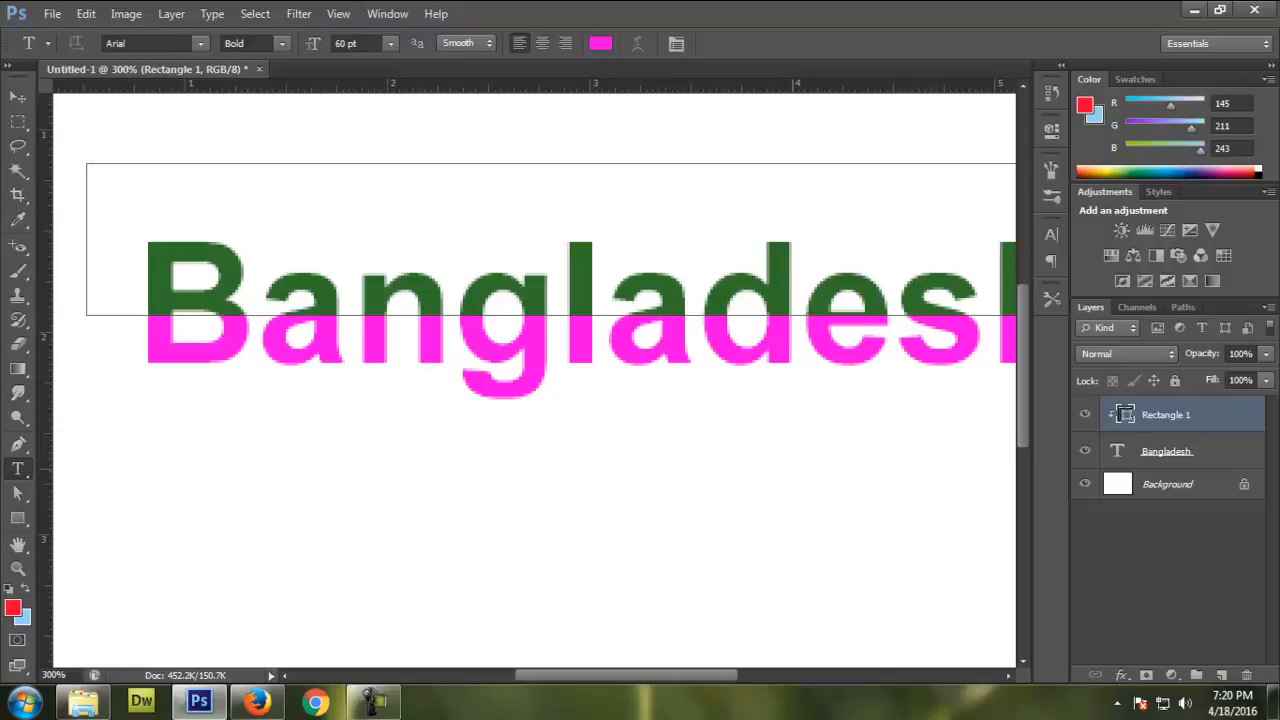
key("v")
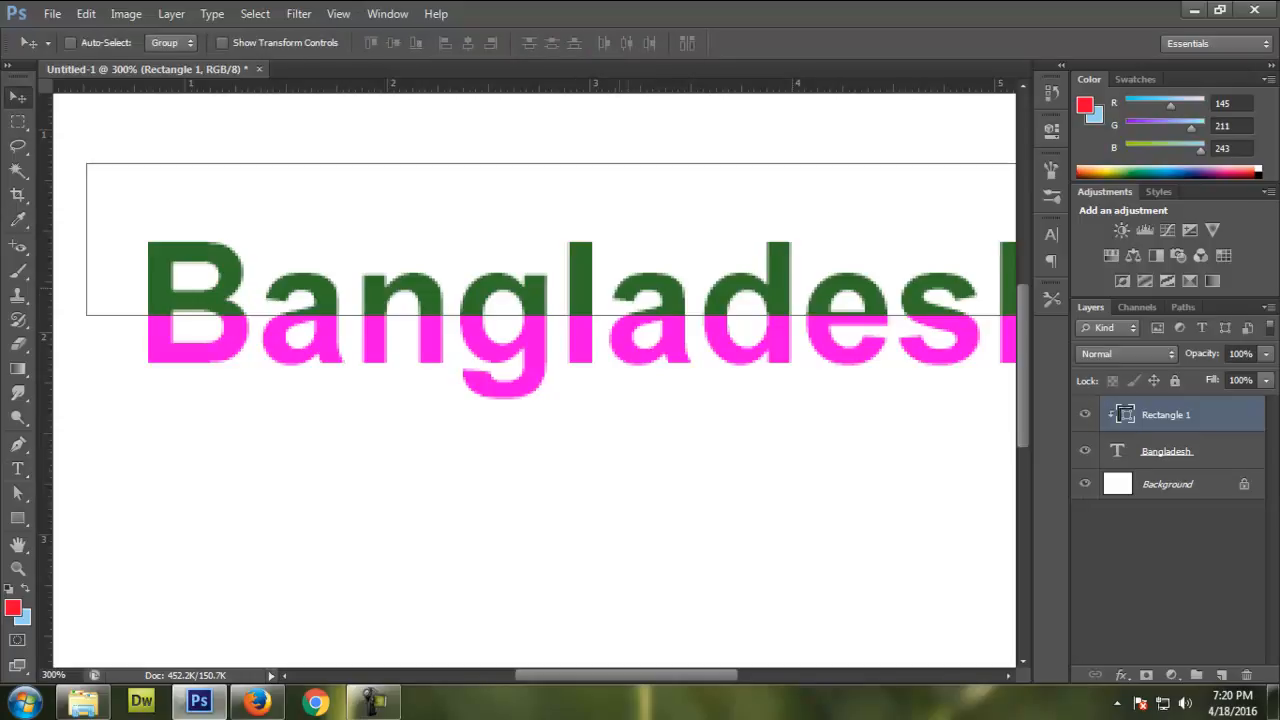
left_click_drag(612, 273, 615, 298)
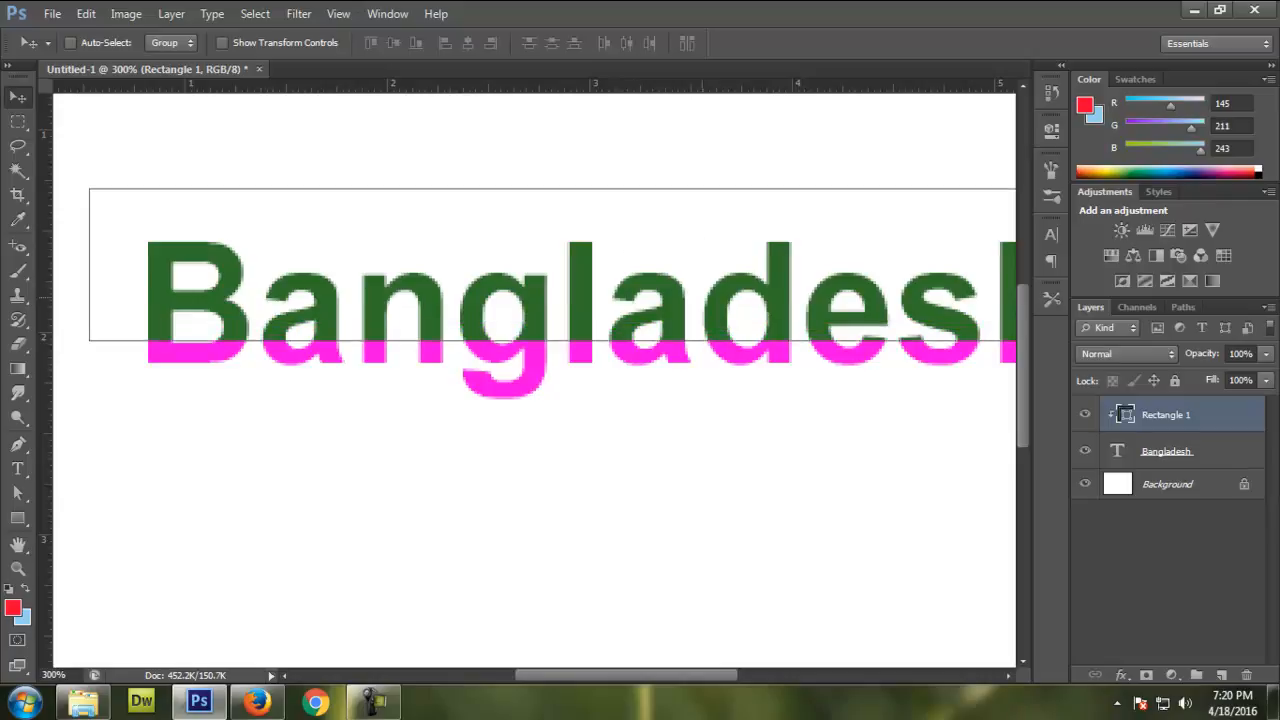
key("ctrl+0")
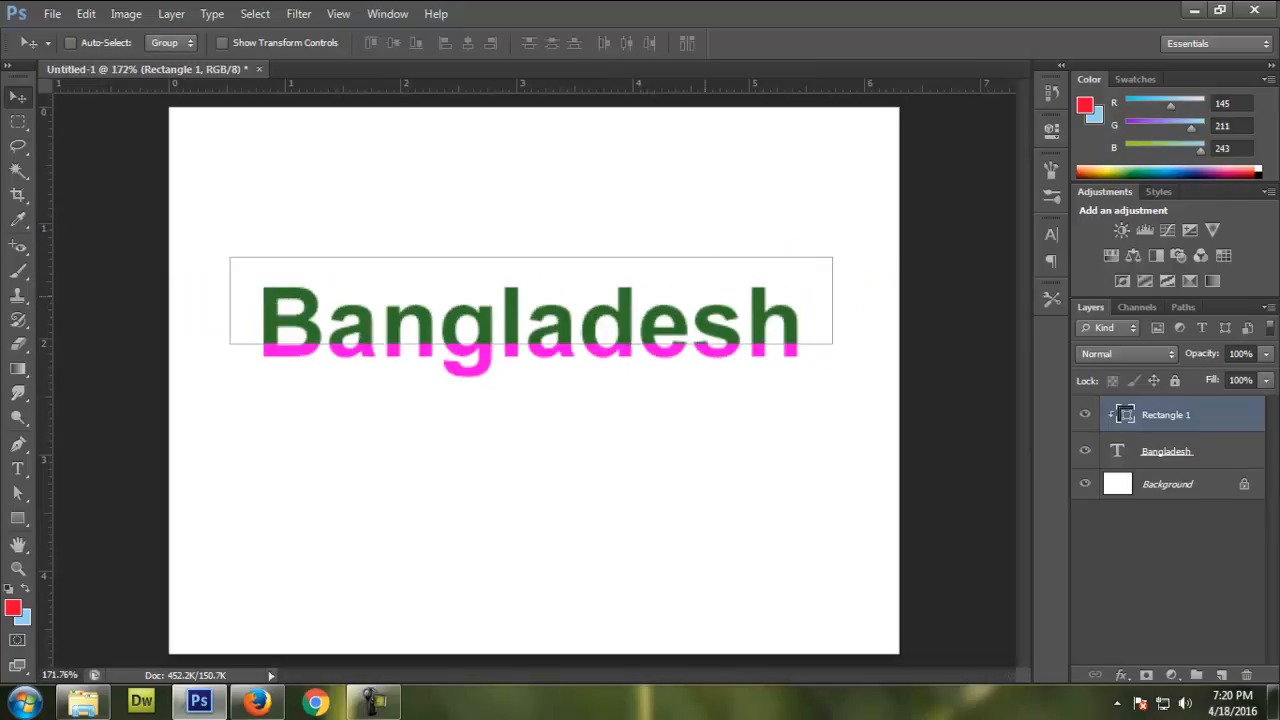
left_click(1190, 452)
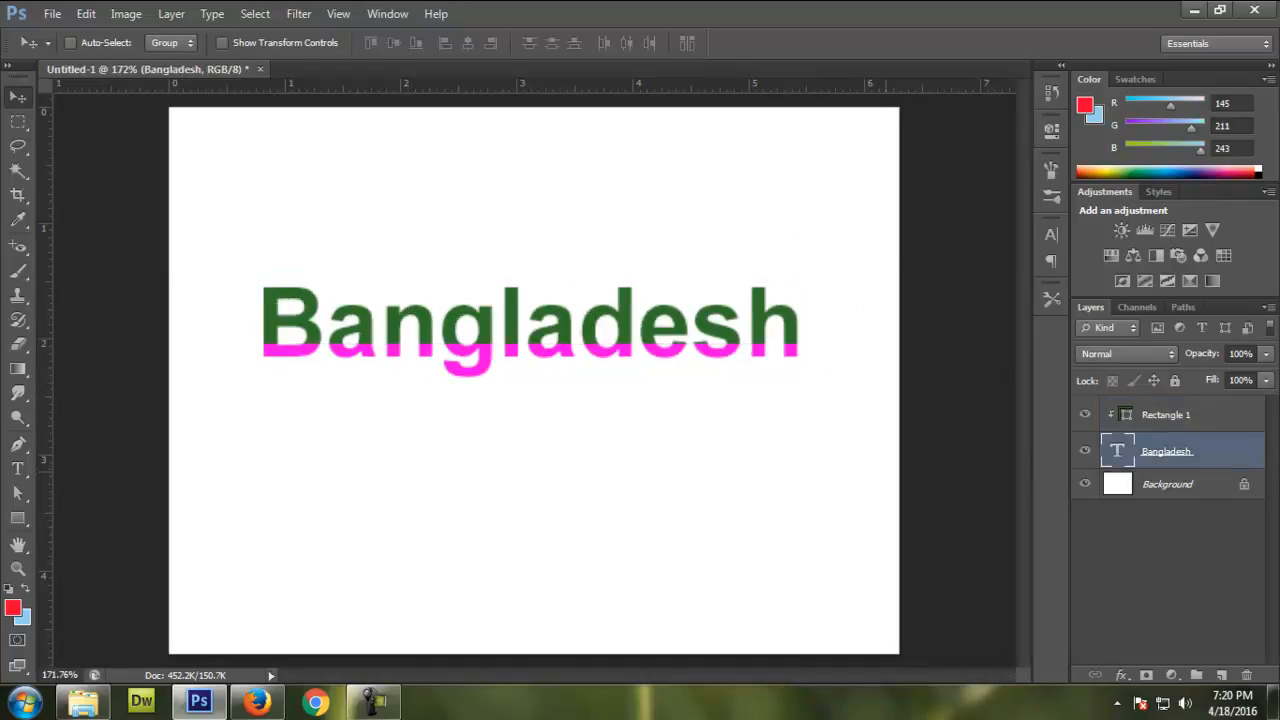